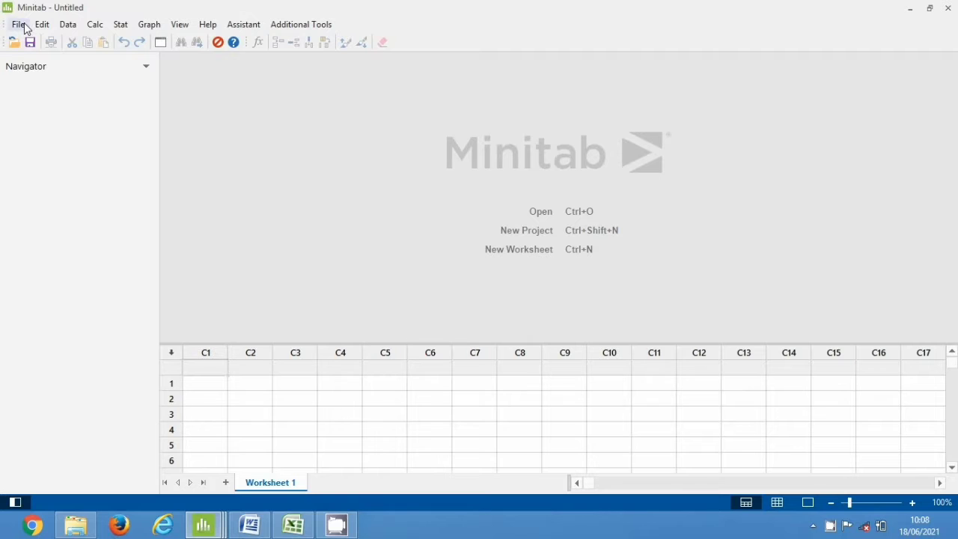
Step: Import the Excel file "data minat belajar dan hasil belajar" from the Kumpulan Tugas Kuliah folder on Local Disk (D:), keeping the default import settings
click(18, 24)
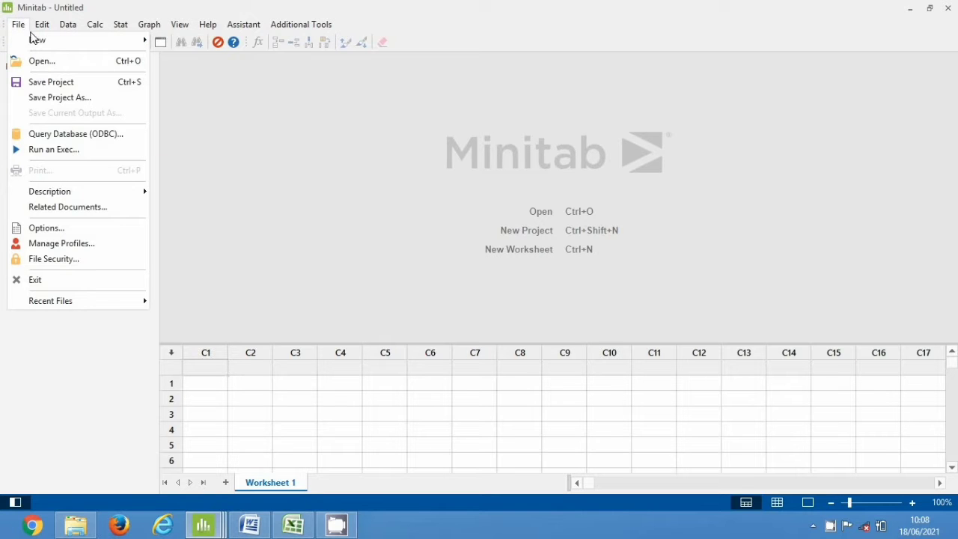
click(66, 63)
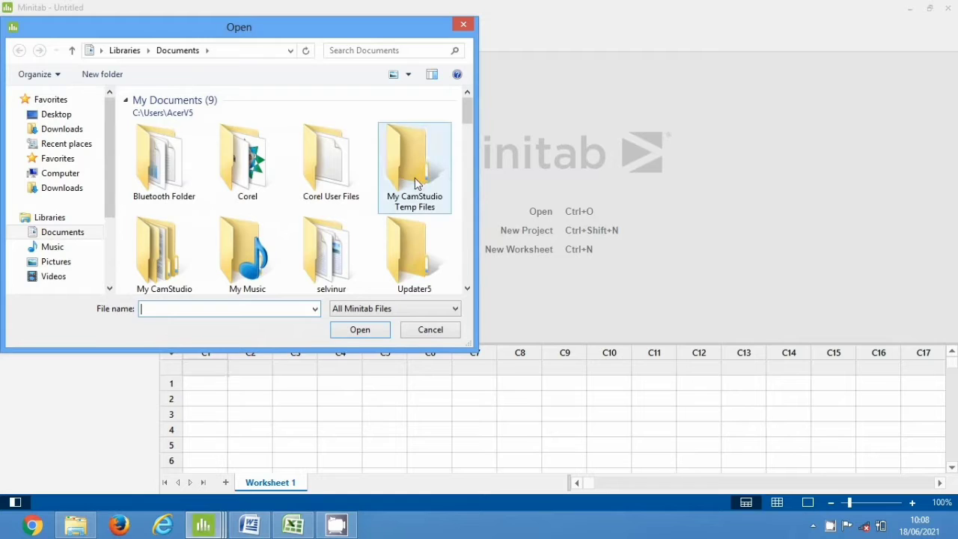
scroll(468, 237, down, 2)
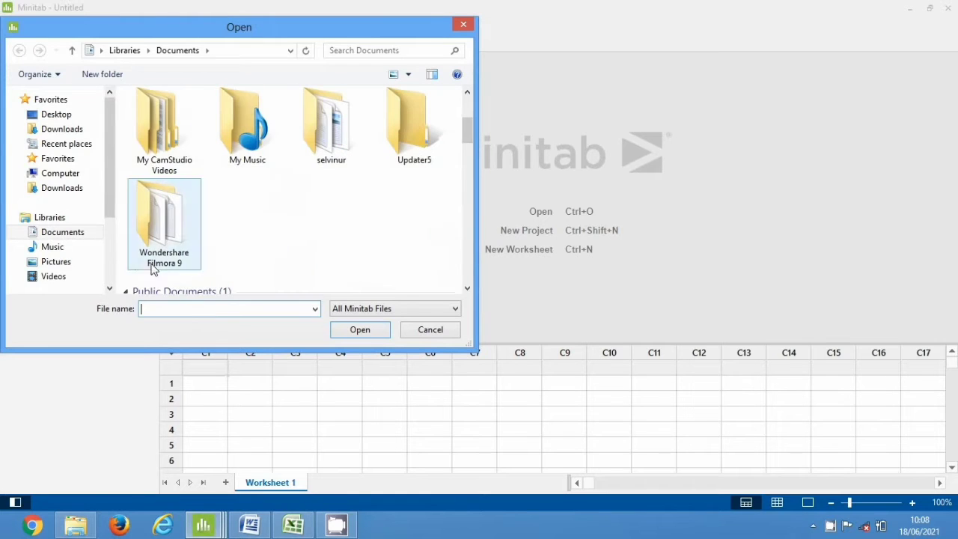
scroll(110, 251, down, 3)
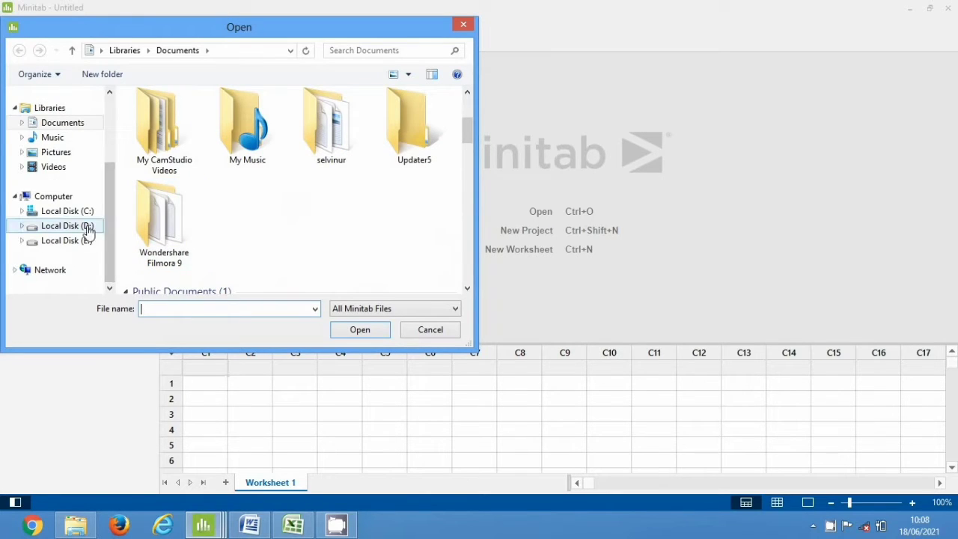
click(88, 229)
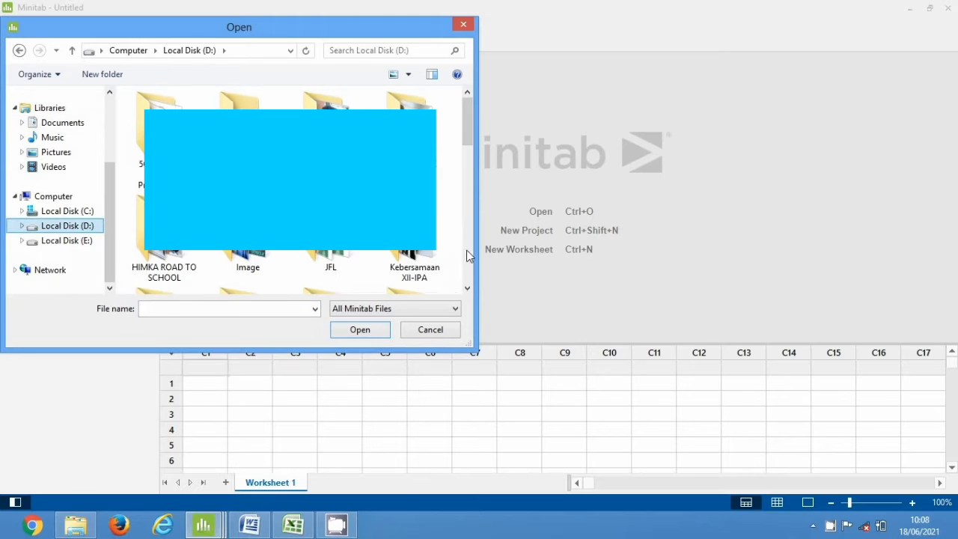
scroll(470, 255, down, 3)
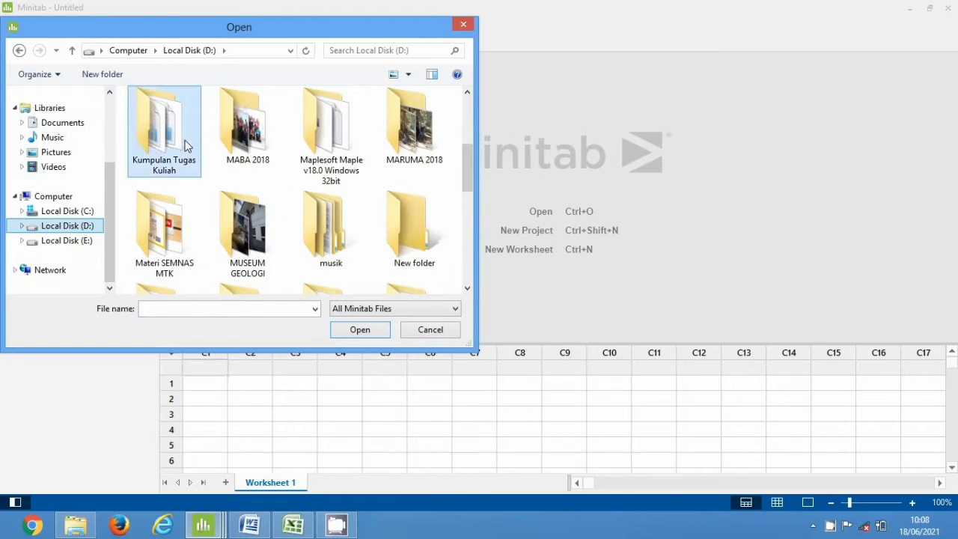
double_click(187, 145)
click(290, 277)
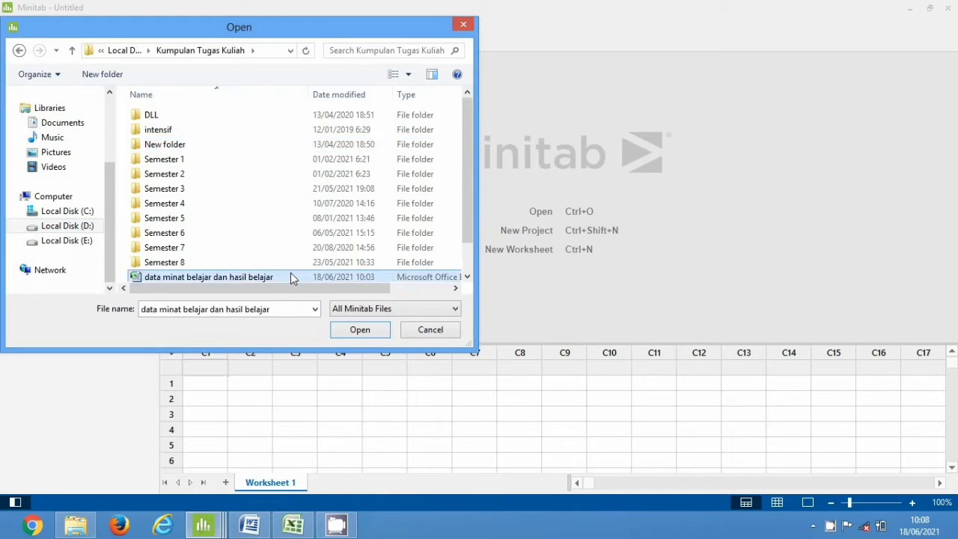
click(380, 332)
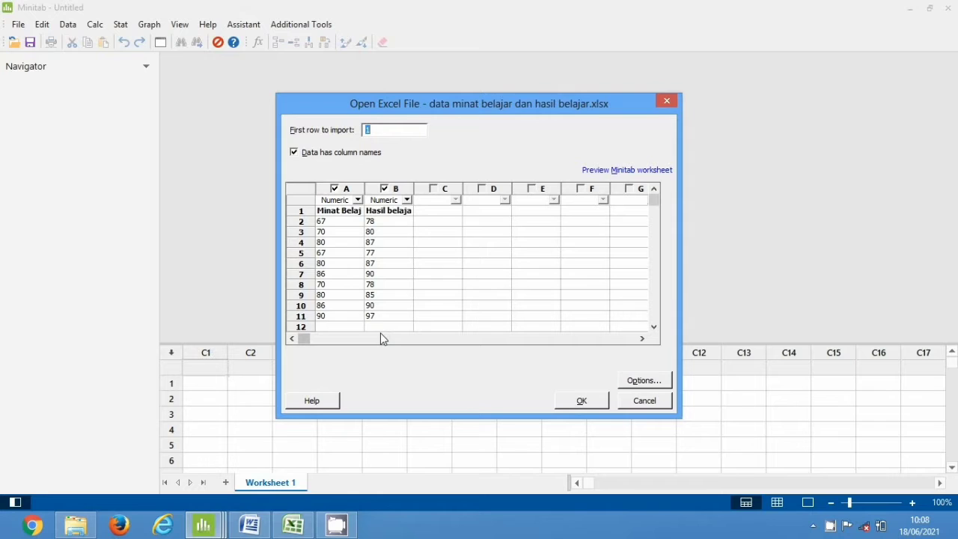
click(582, 405)
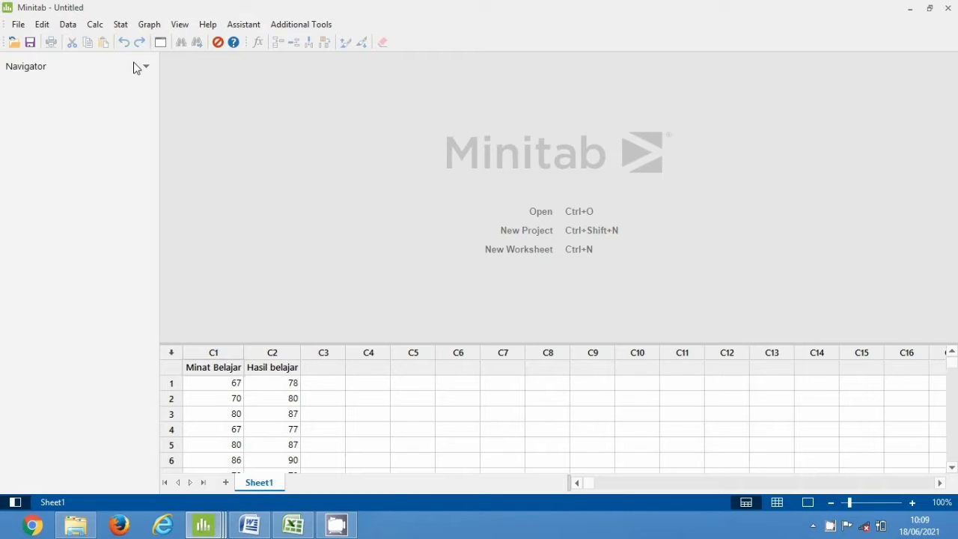
Step: Start a Correlation analysis from the basic statistics with Minat Belajar and Hasil belajar as the variables
click(127, 29)
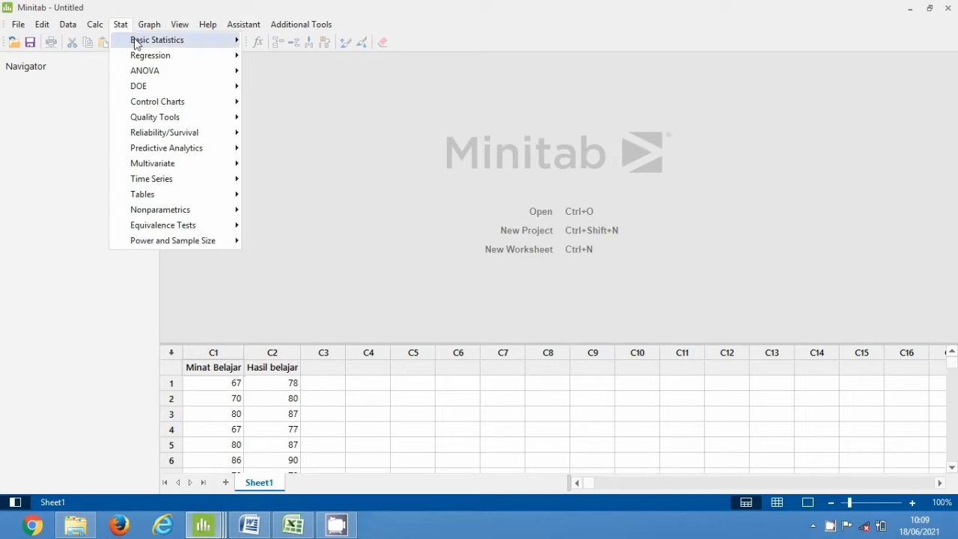
mouse_move(139, 45)
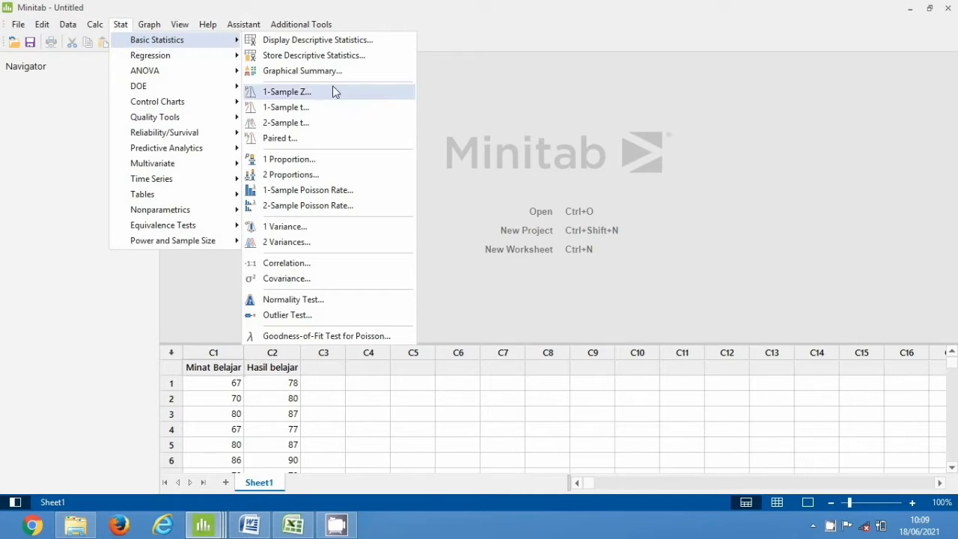
click(312, 266)
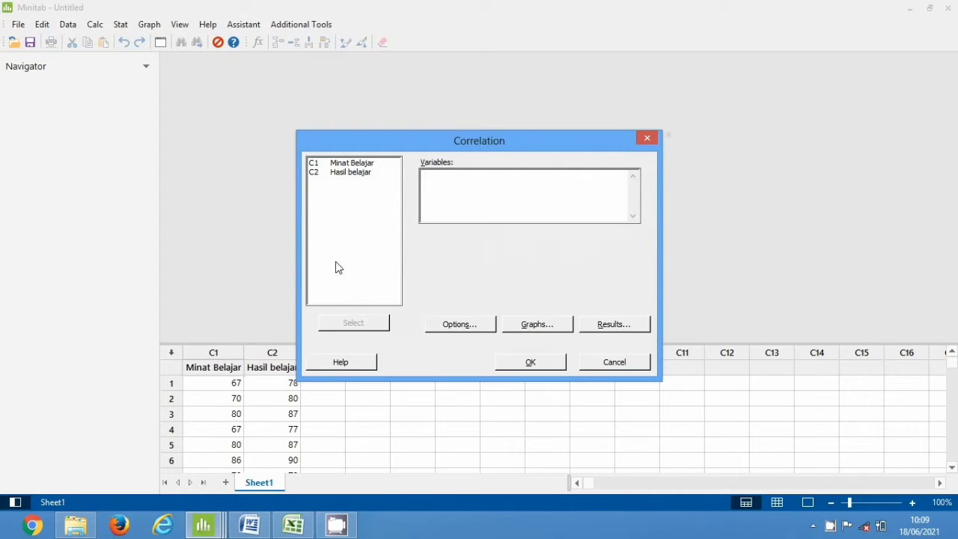
click(329, 165)
shift+click(339, 174)
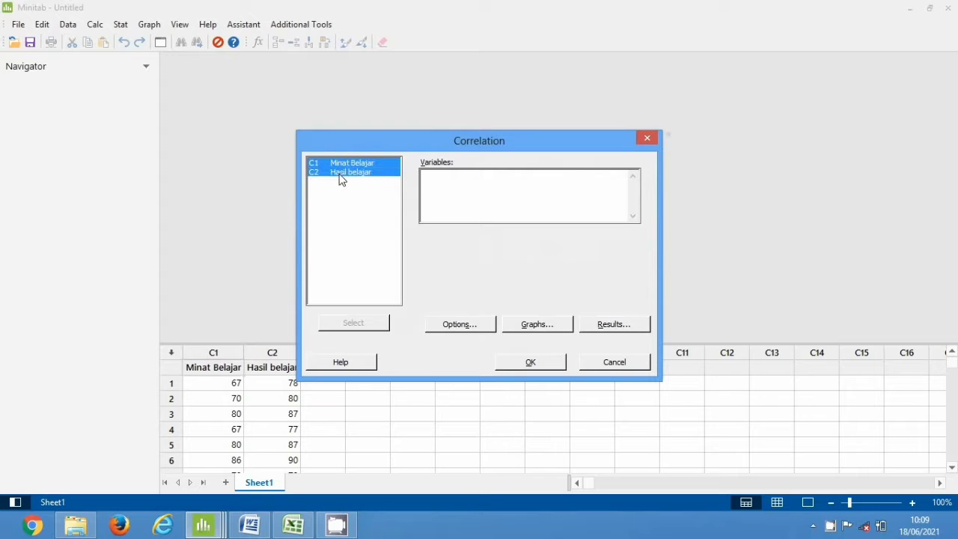
click(380, 325)
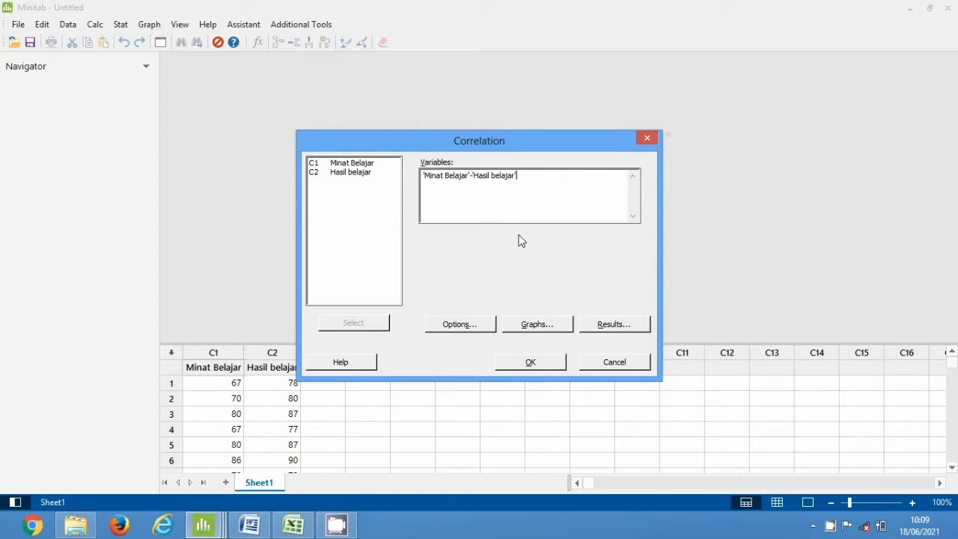
Step: Set the matrix plot to display correlations and p-values, and run the correlation analysis
click(541, 328)
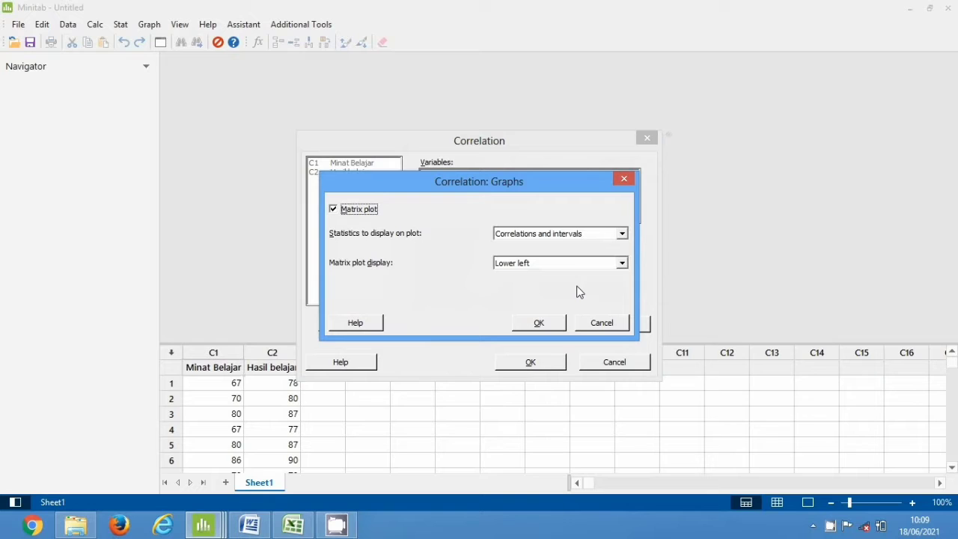
click(622, 236)
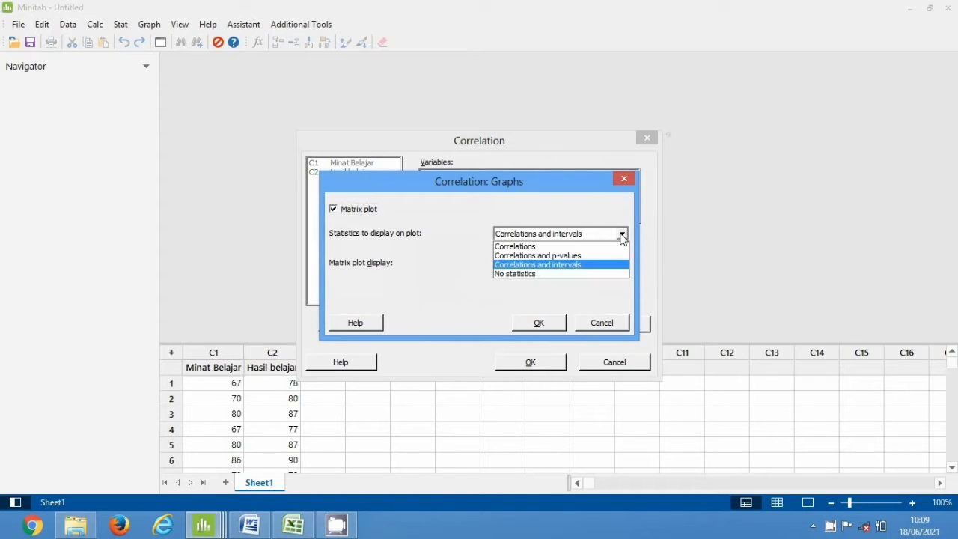
click(593, 256)
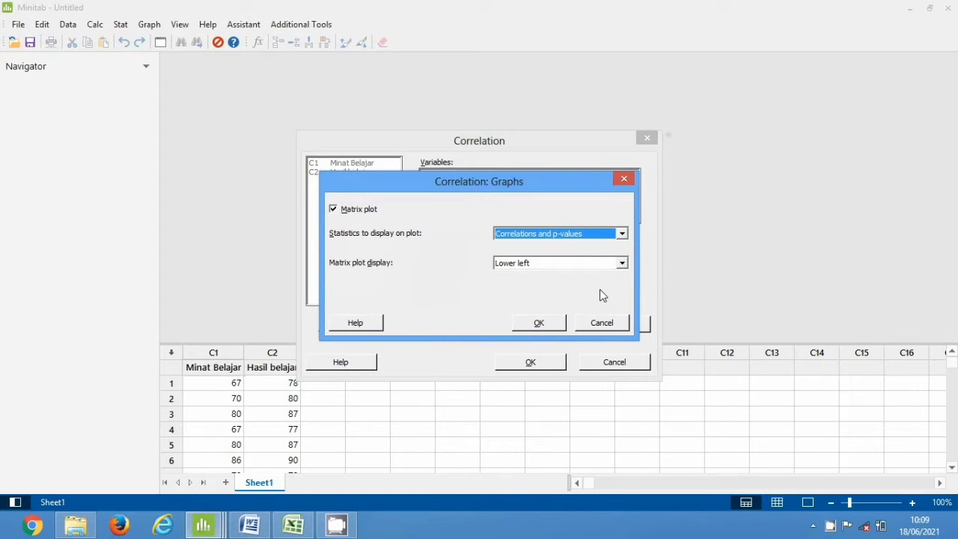
click(538, 327)
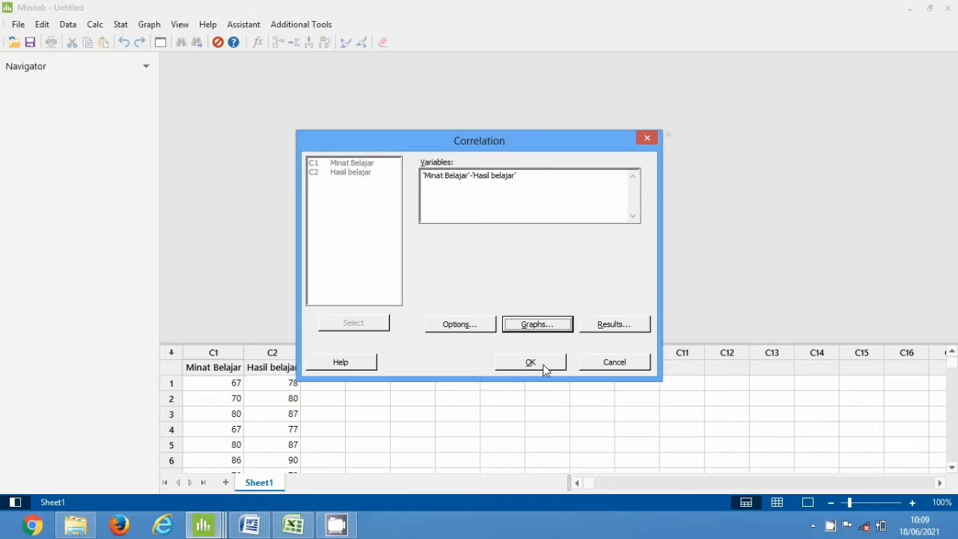
click(544, 367)
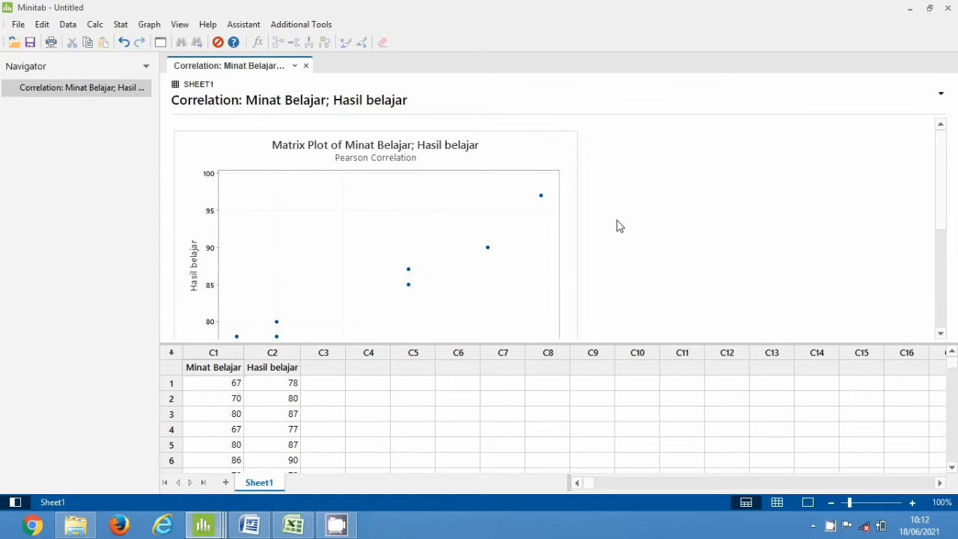
Step: Examine the correlation coefficient in the output and compare it with the interpretation table in the Word document
scroll(819, 253, down, 5)
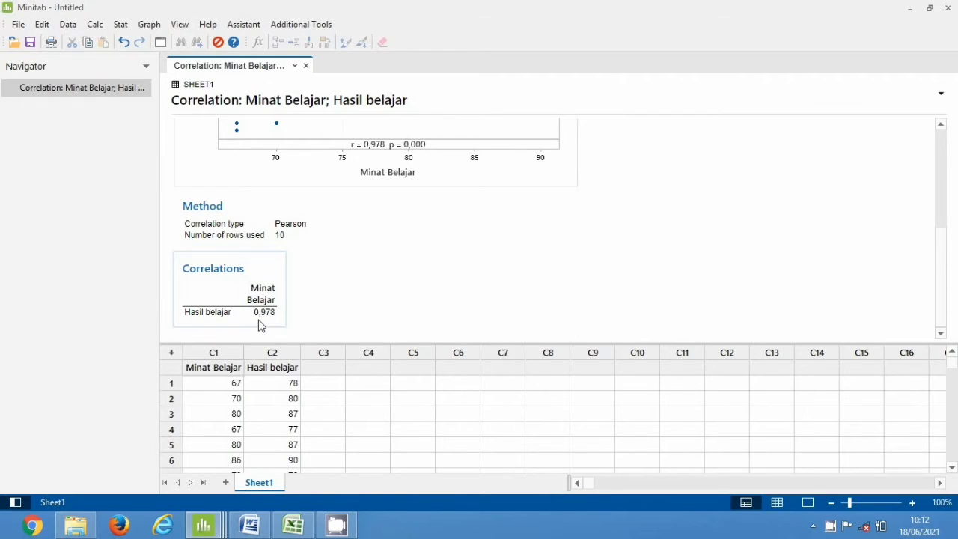
click(250, 525)
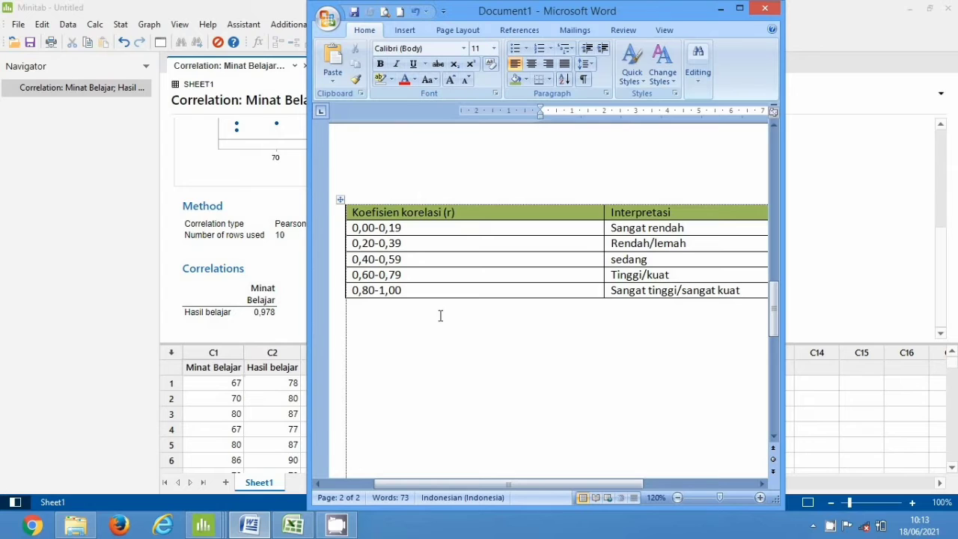
click(721, 11)
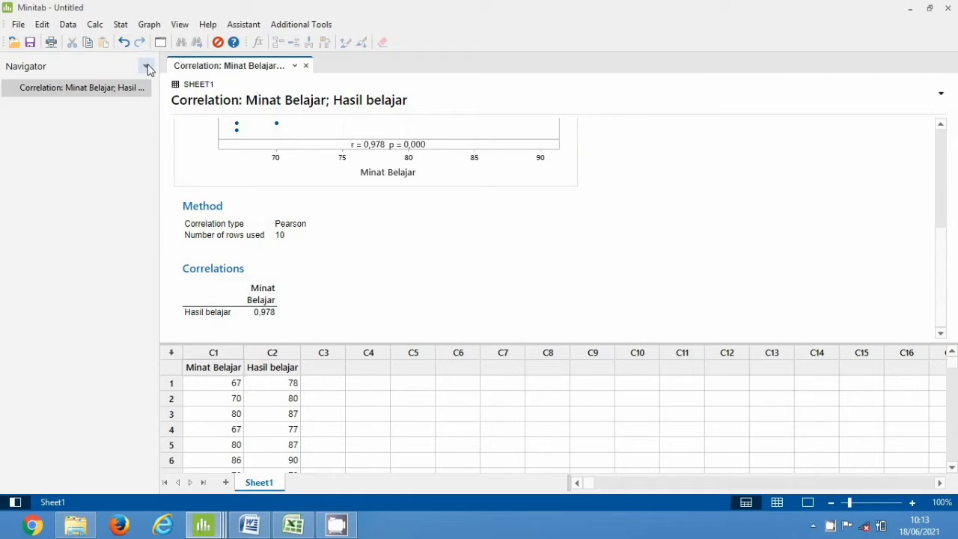
Step: Rerun the correlation of Minat Belajar and Hasil belajar with the matrix plot displaying correlations and intervals
click(119, 26)
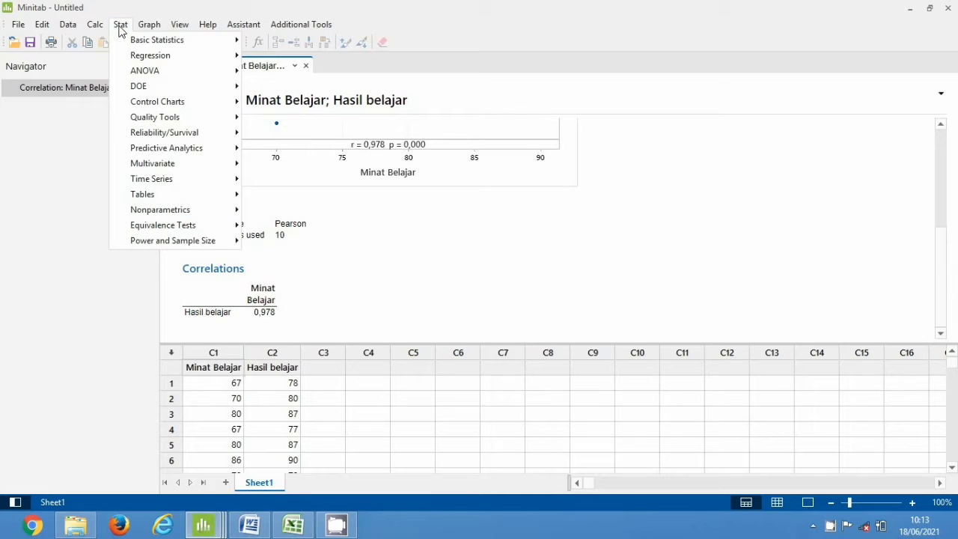
mouse_move(156, 44)
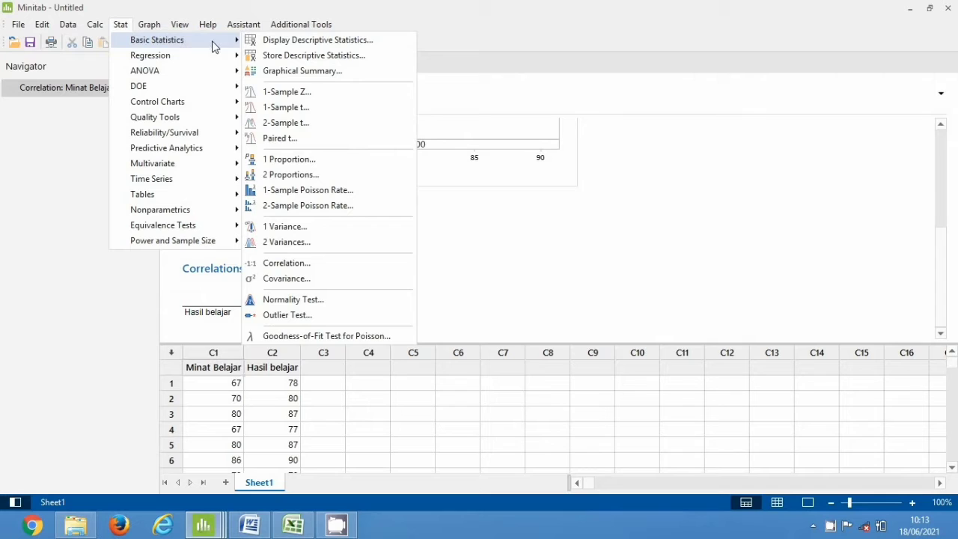
click(363, 264)
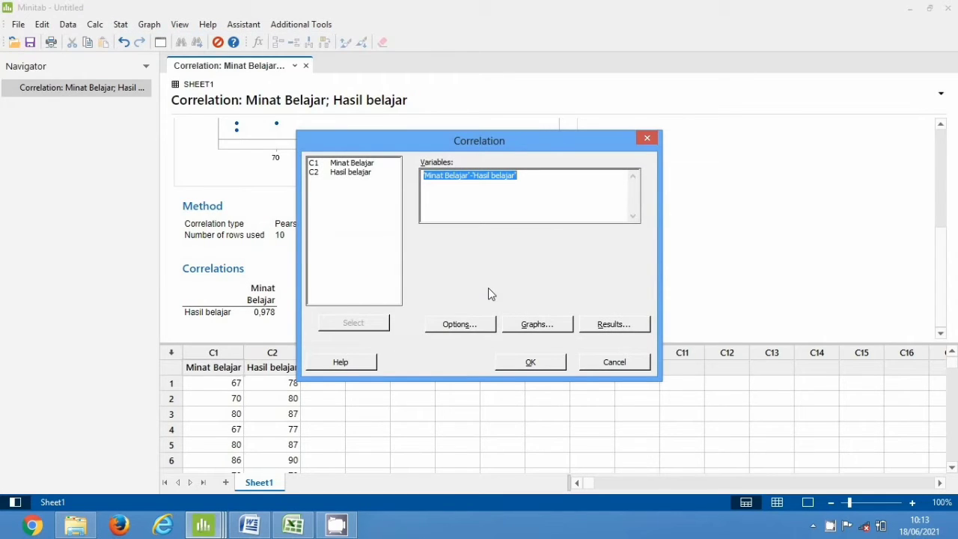
click(545, 326)
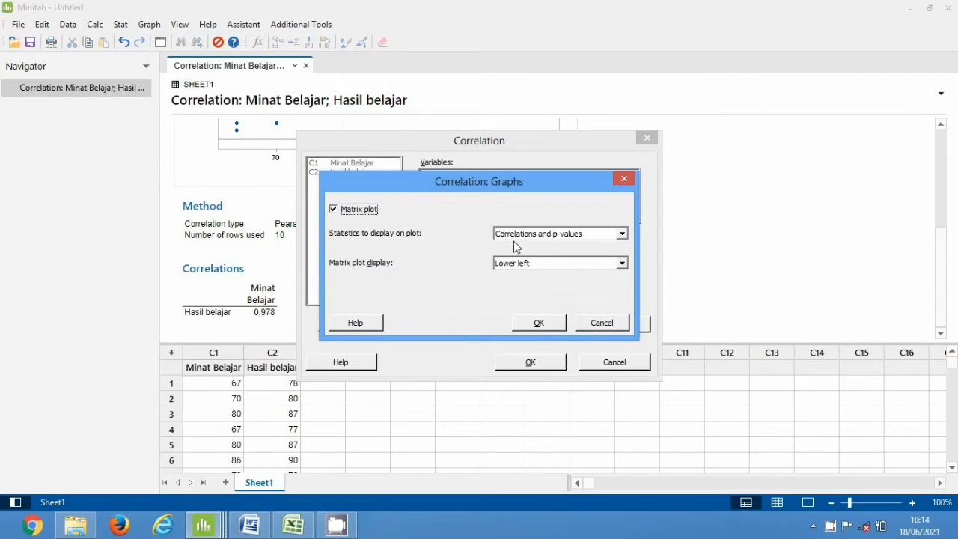
click(622, 235)
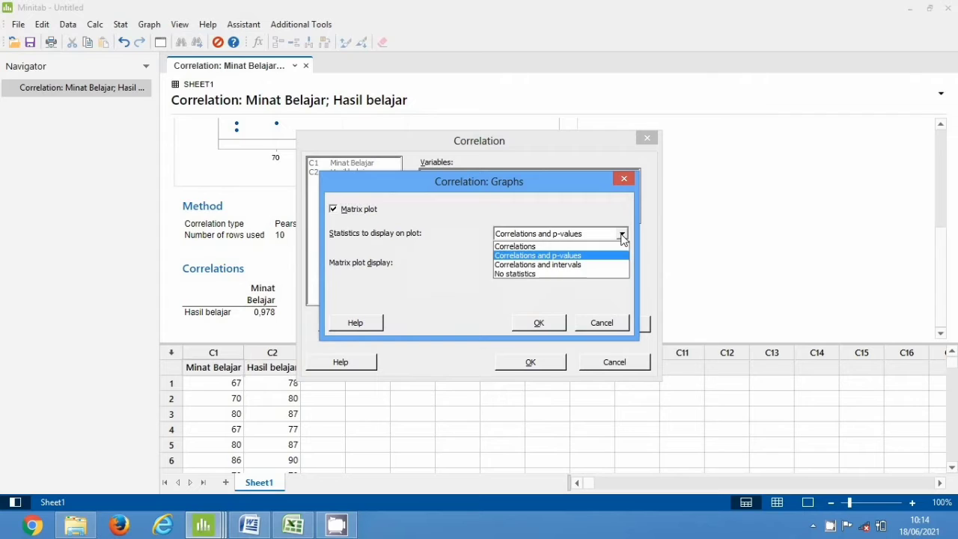
click(570, 265)
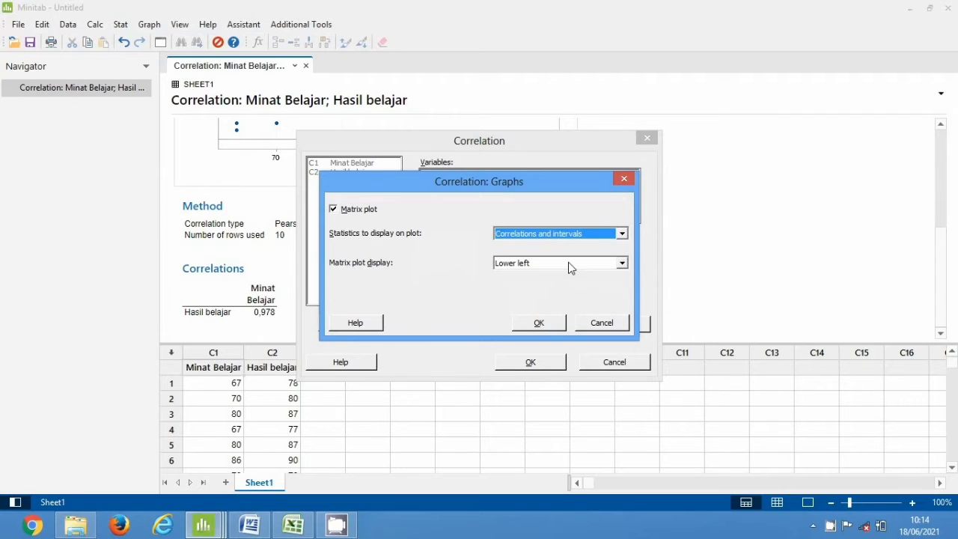
click(552, 325)
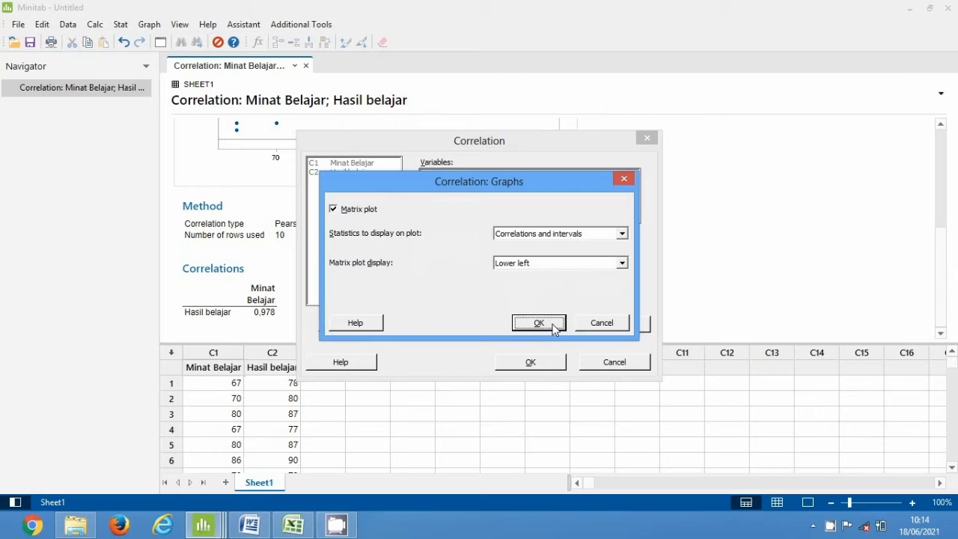
click(550, 363)
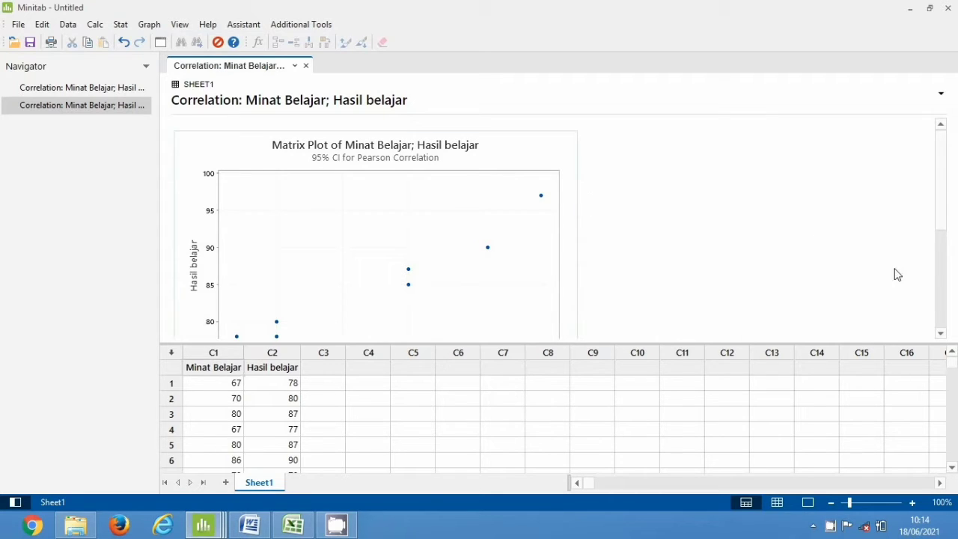
Step: Examine the new matrix plot's confidence interval and the Method and Correlations sections below it
click(941, 333)
click(942, 333)
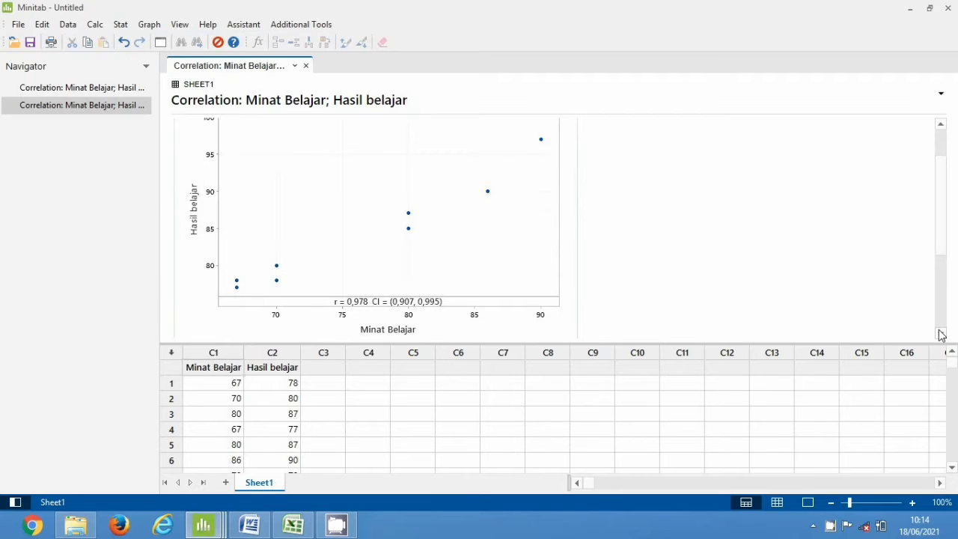
click(941, 333)
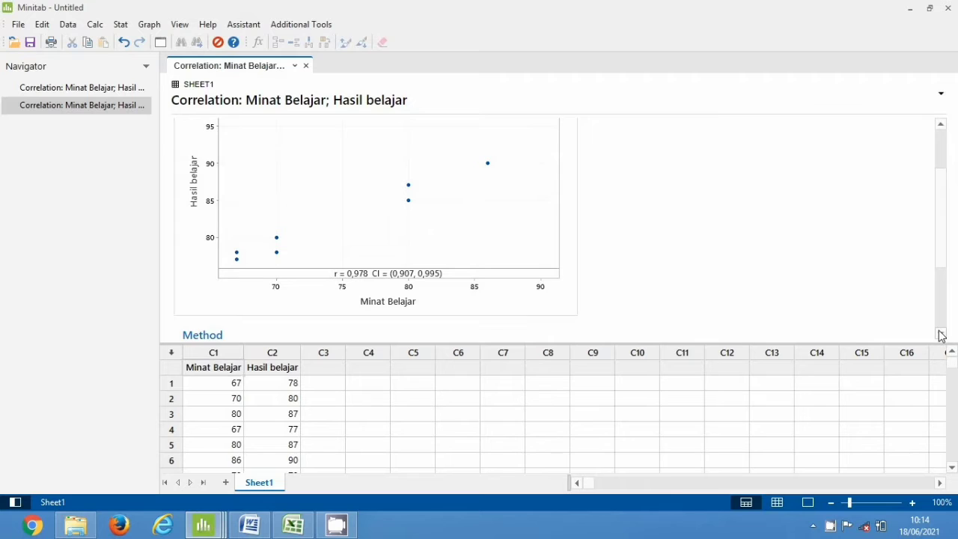
click(941, 334)
click(941, 334)
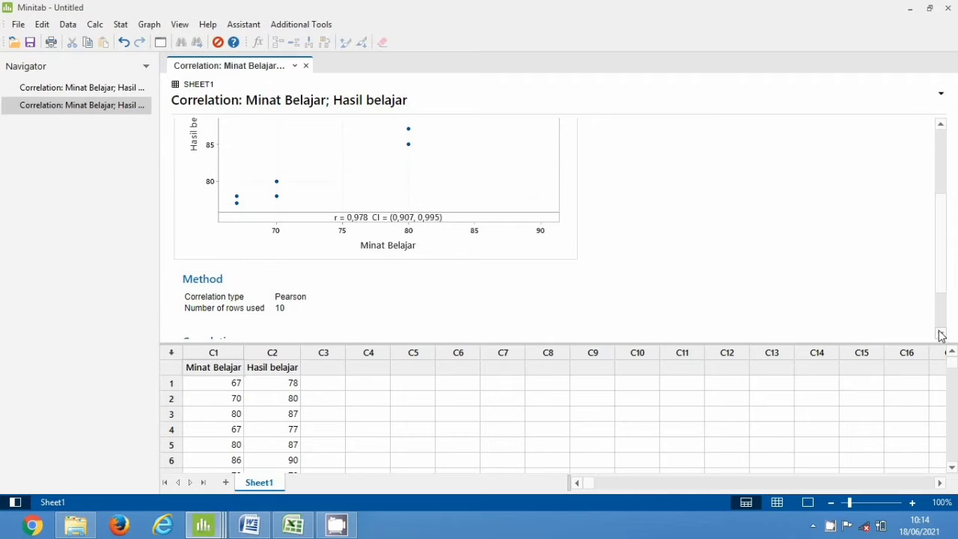
click(941, 335)
click(941, 335)
click(941, 335)
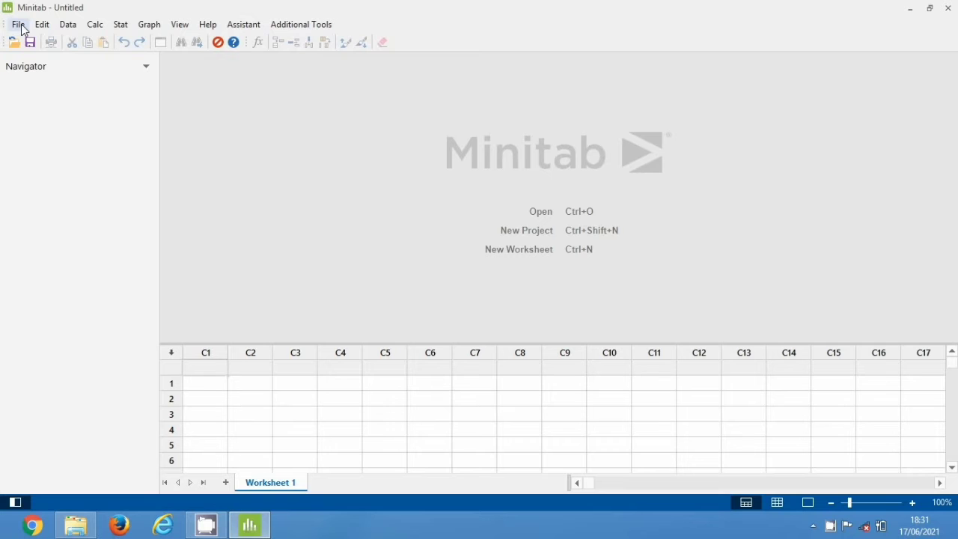
Step: Open the Excel file Data minat belajar siswa from the Kumpulan Tugas Kuliah folder on drive D and import it with column names
click(20, 26)
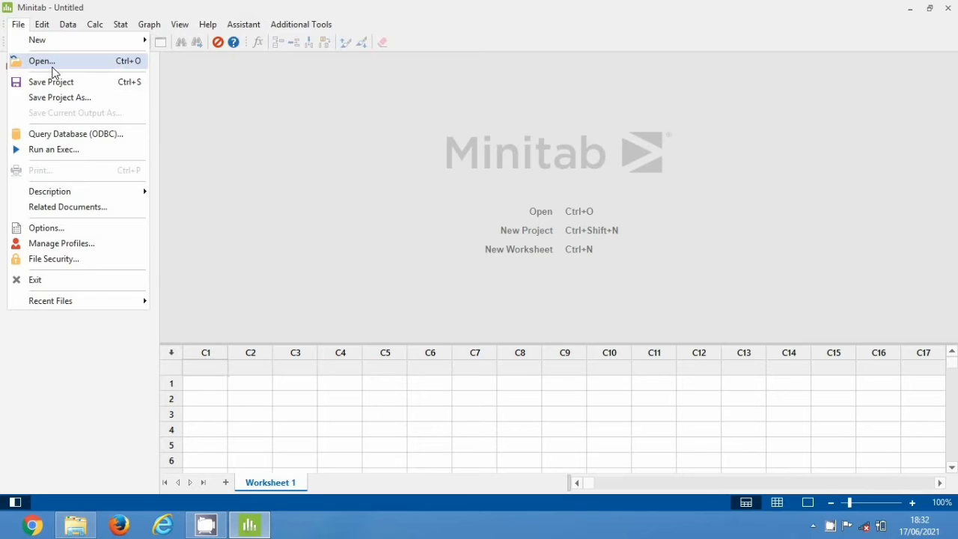
click(53, 63)
scroll(110, 253, down, 3)
click(94, 227)
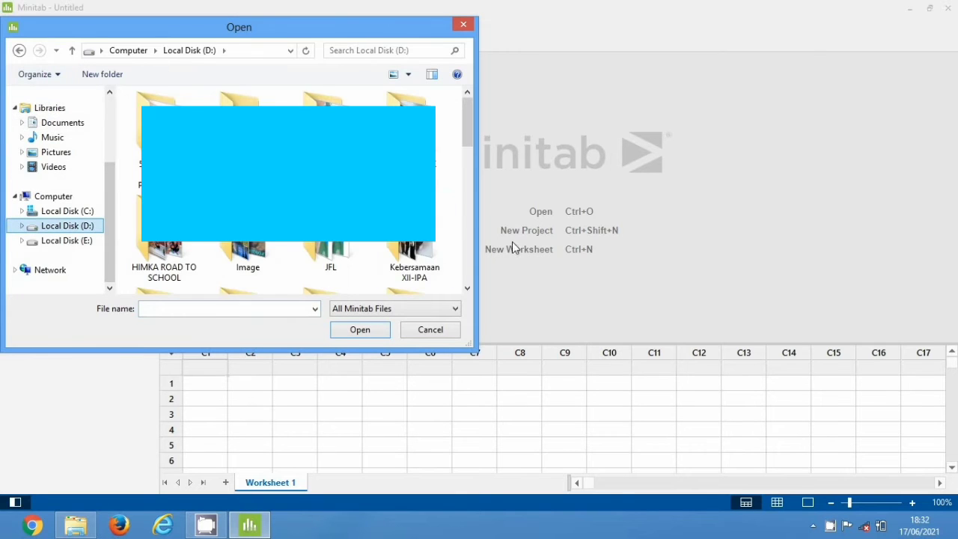
scroll(165, 195, down, 3)
double_click(166, 132)
click(188, 274)
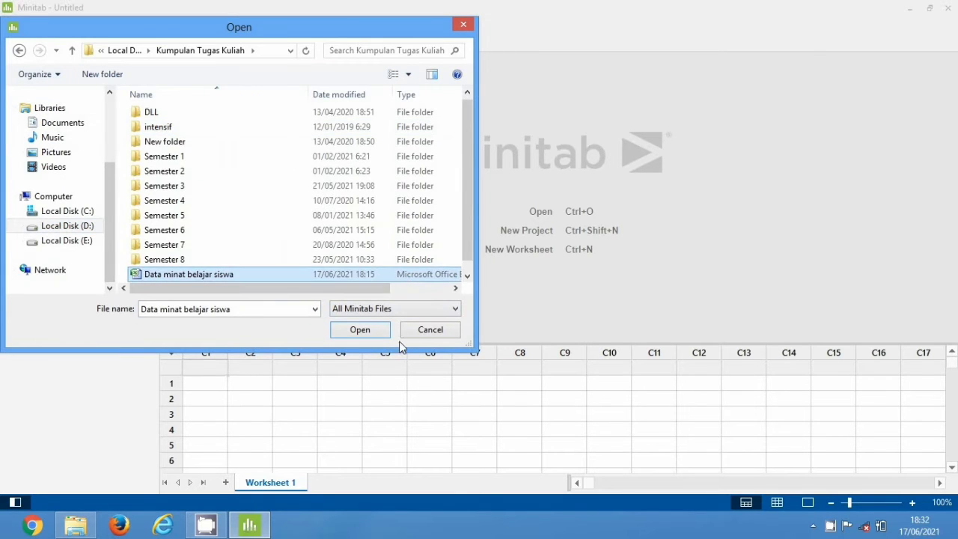
click(380, 331)
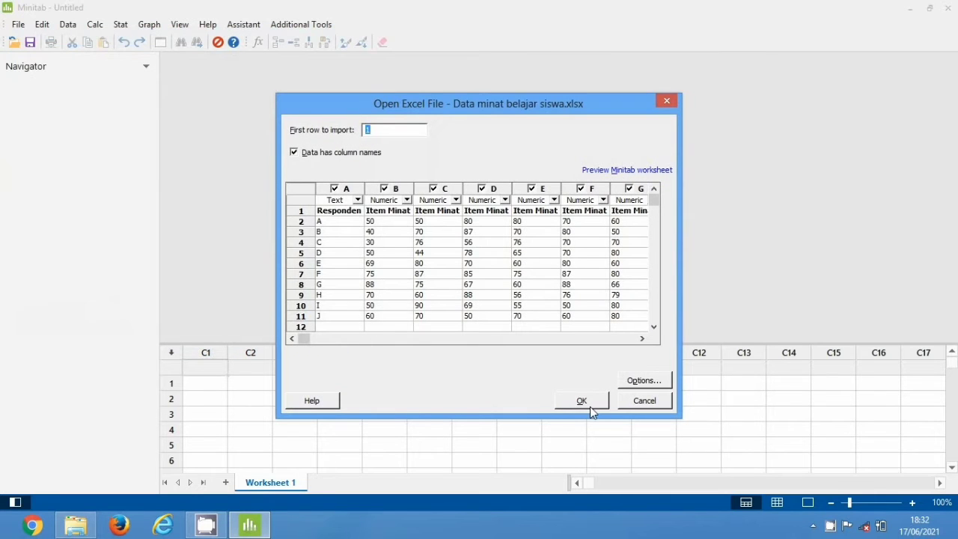
click(583, 401)
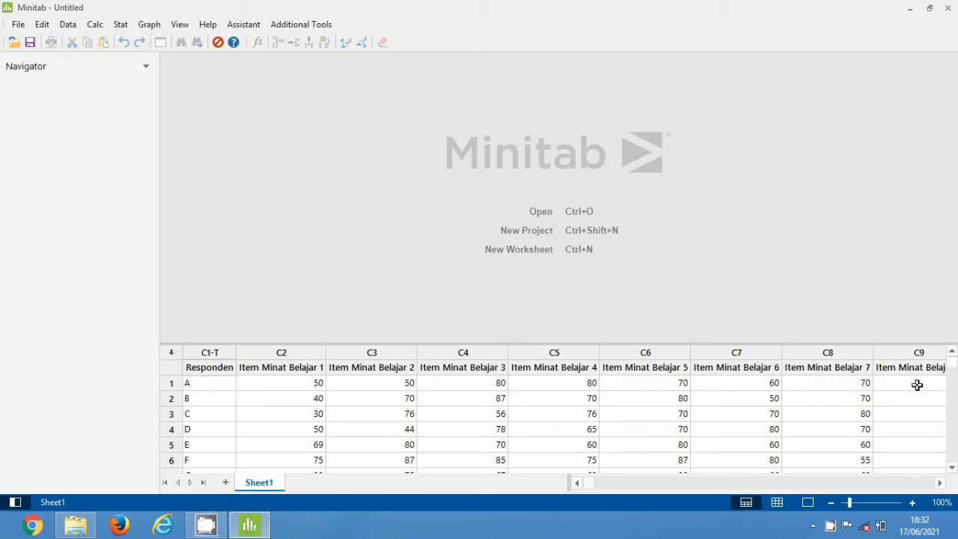
Step: Start a Stack Rows operation with columns Item Minat Belajar 1 to Item Minat Belajar 9 as the rows to stack
click(941, 484)
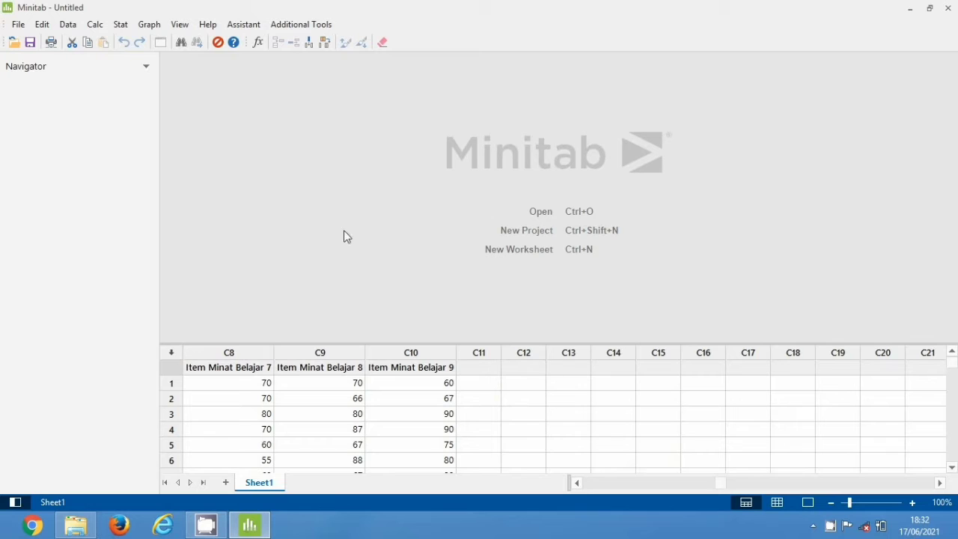
click(68, 25)
mouse_move(95, 25)
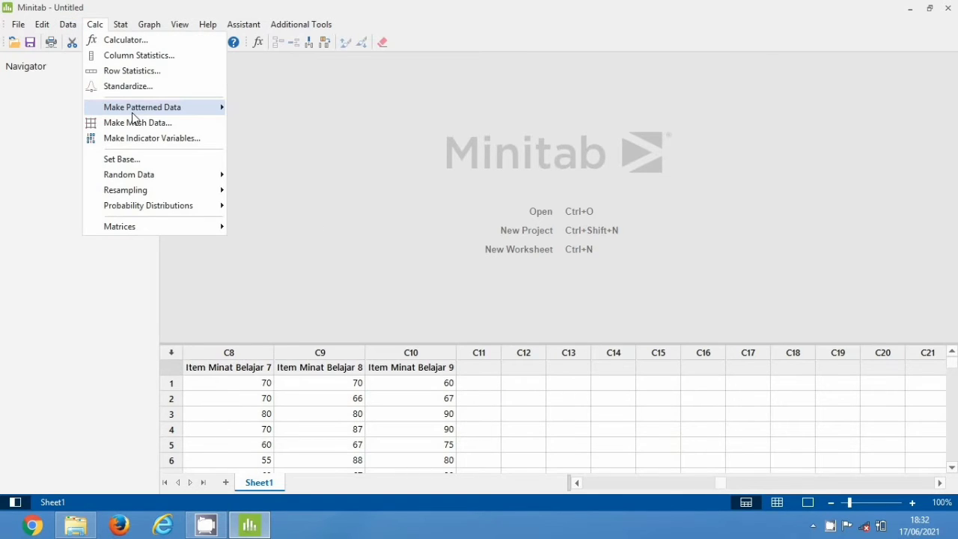
mouse_move(158, 137)
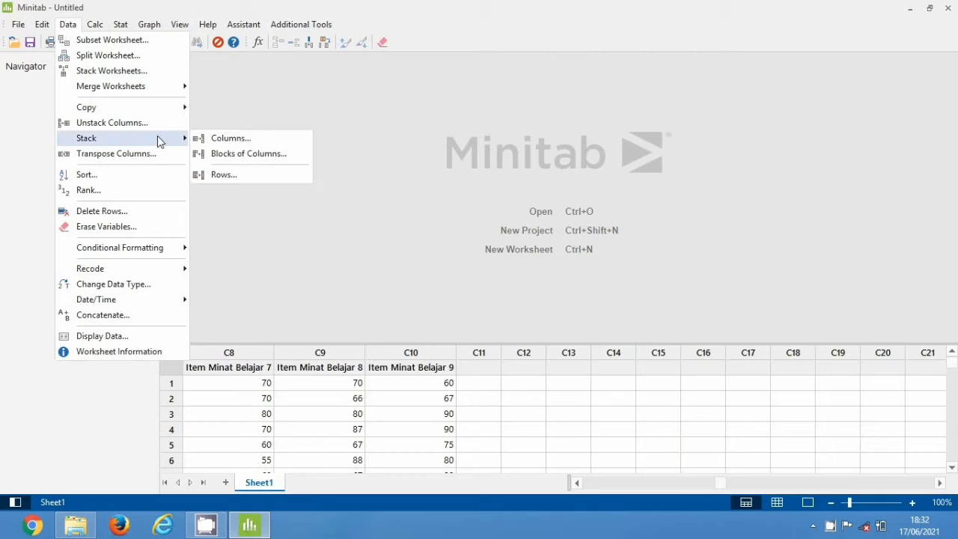
click(232, 177)
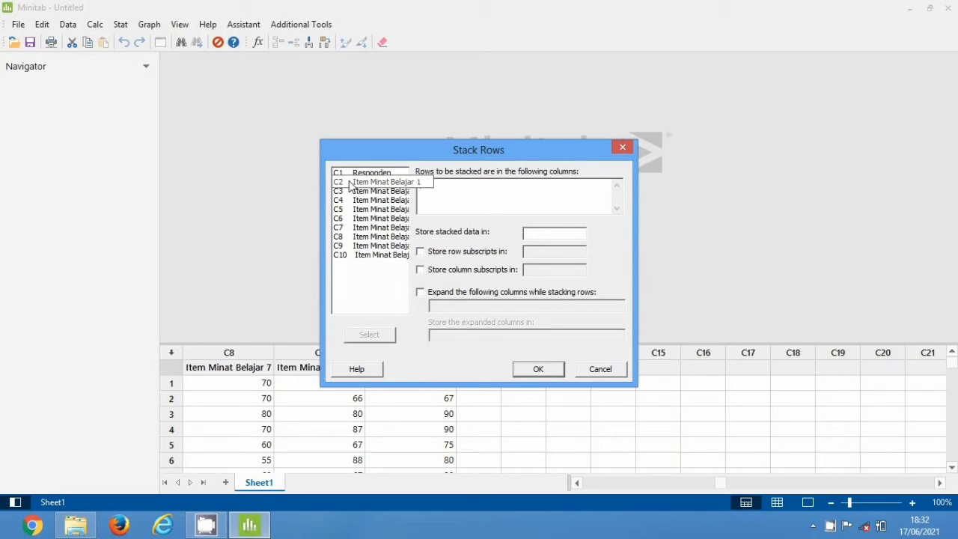
drag(350, 186, 352, 245)
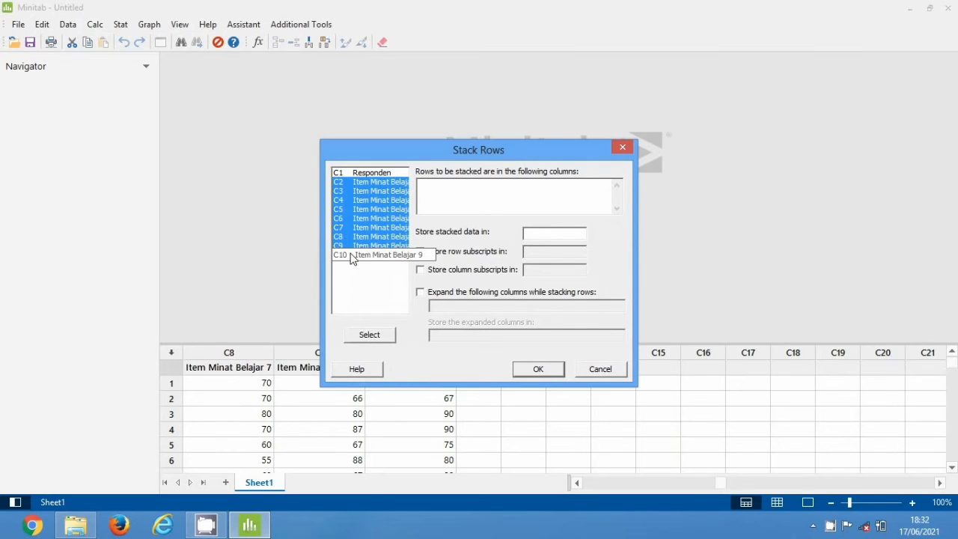
click(390, 336)
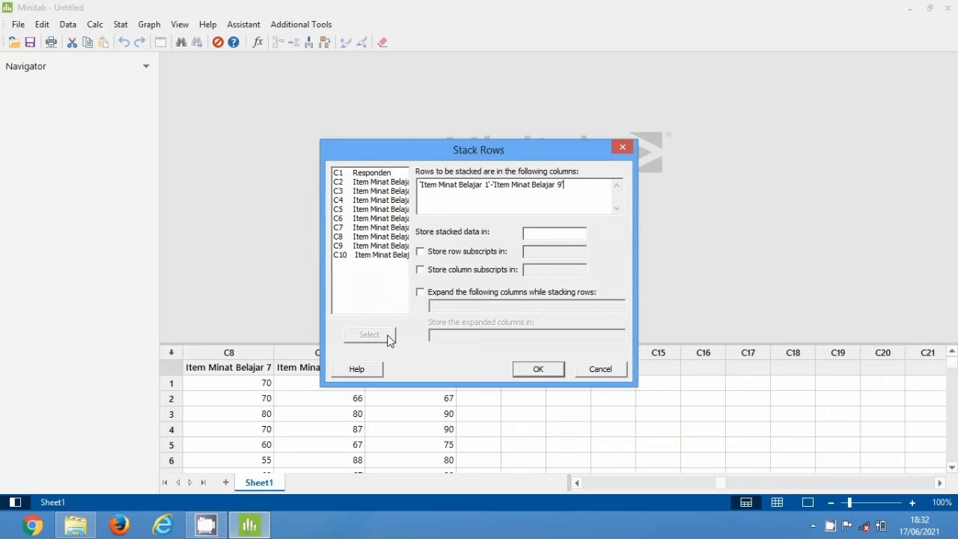
Step: Store the stacked data in C11, row subscripts in C12 and column subscripts in C13, and run the stacking
click(535, 233)
drag(522, 152, 482, 100)
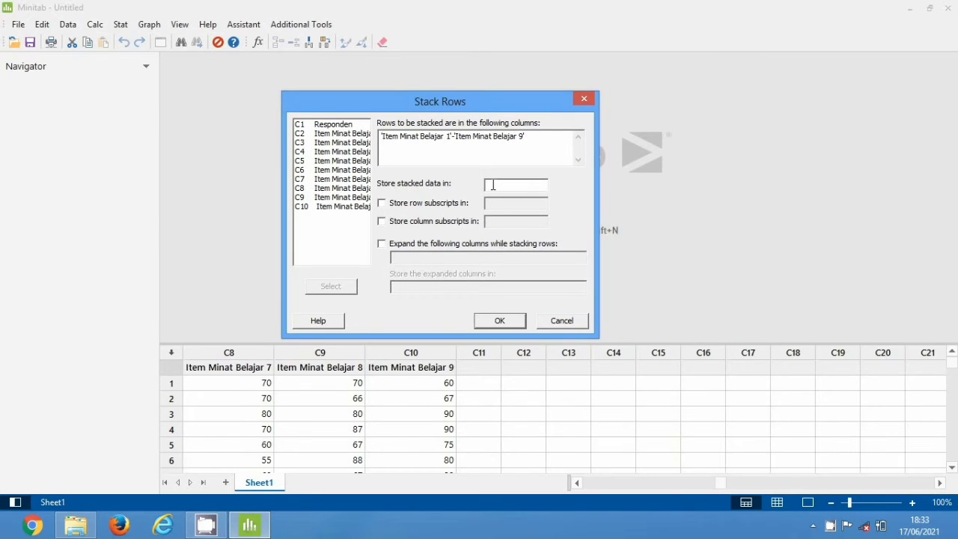
text(C11)
click(382, 203)
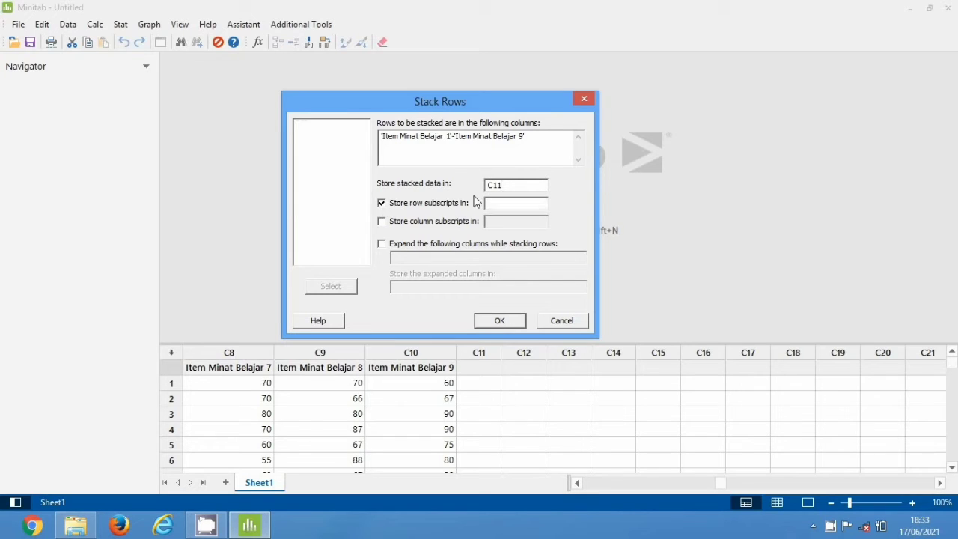
click(497, 203)
text(C12)
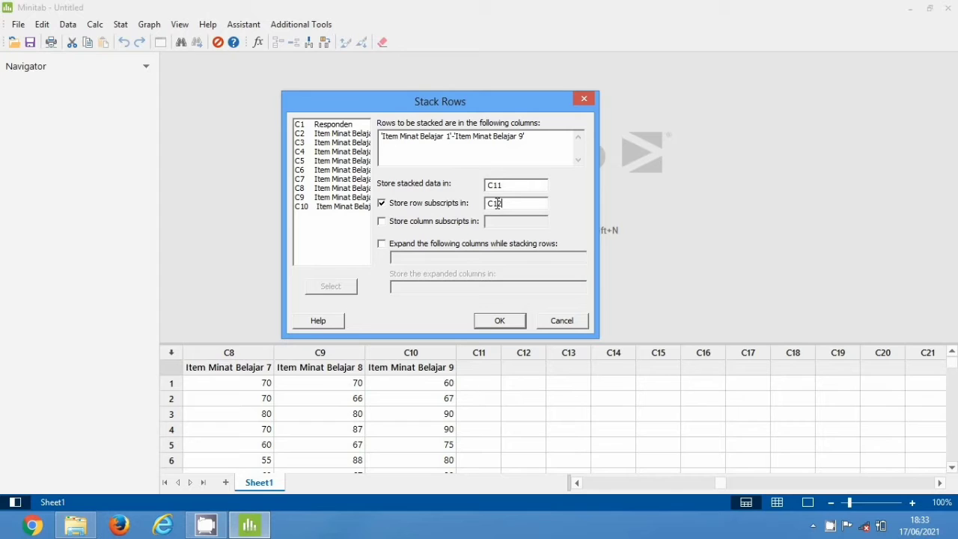
click(382, 222)
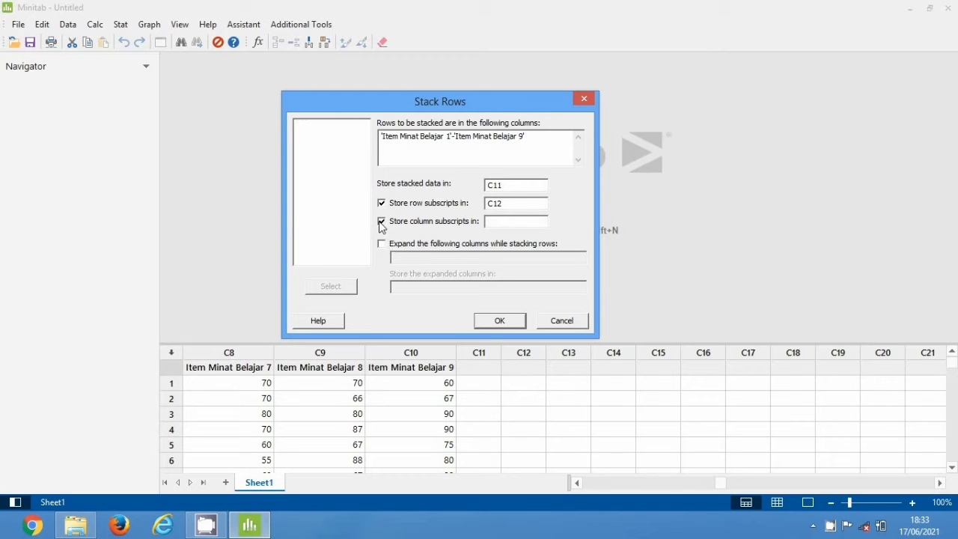
click(505, 221)
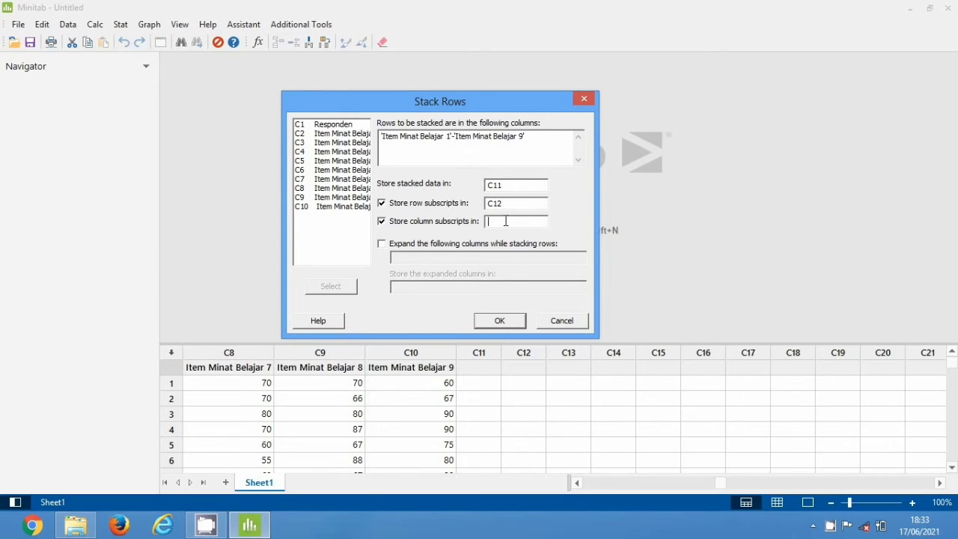
text(C13)
click(512, 322)
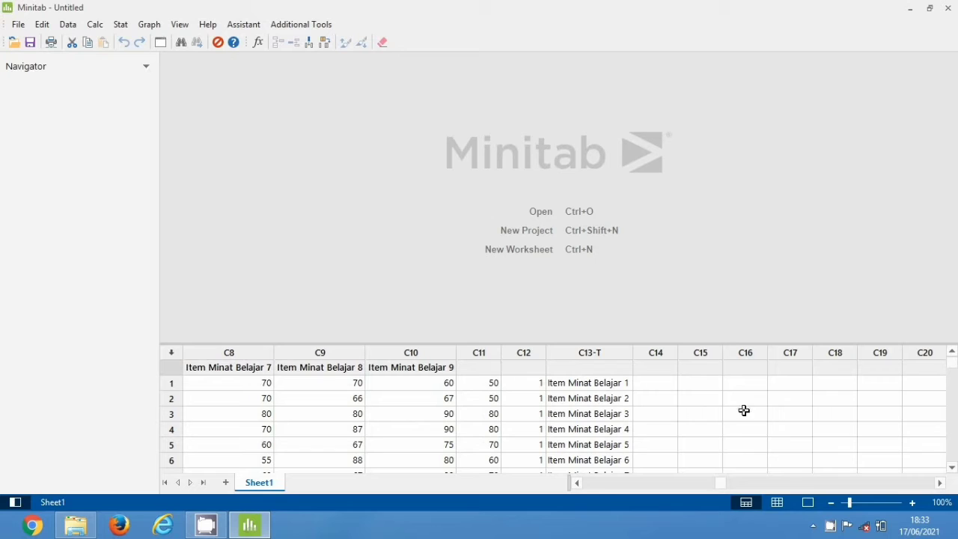
Step: Look through the stacked rows, and name column C11 Hasil and column C12 Siswa
click(953, 468)
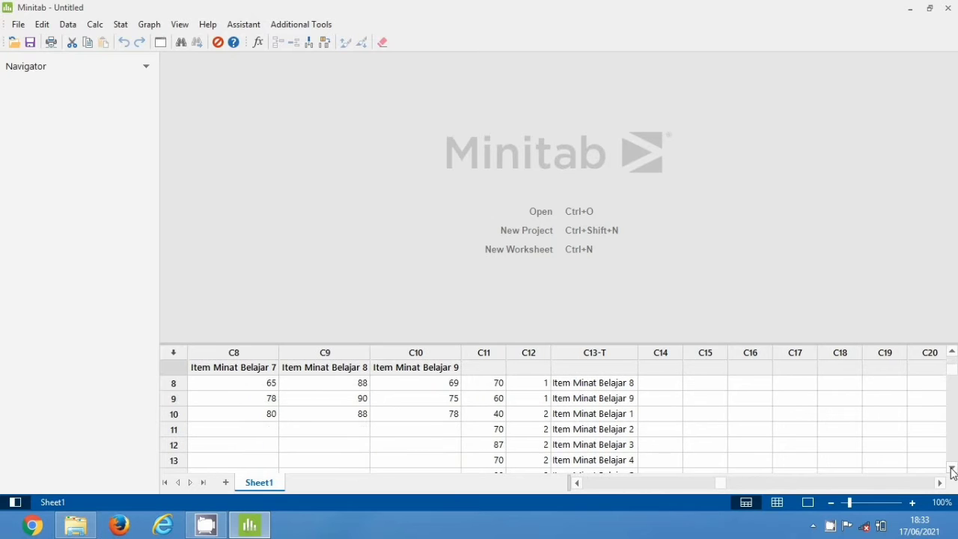
scroll(952, 471, down, 6)
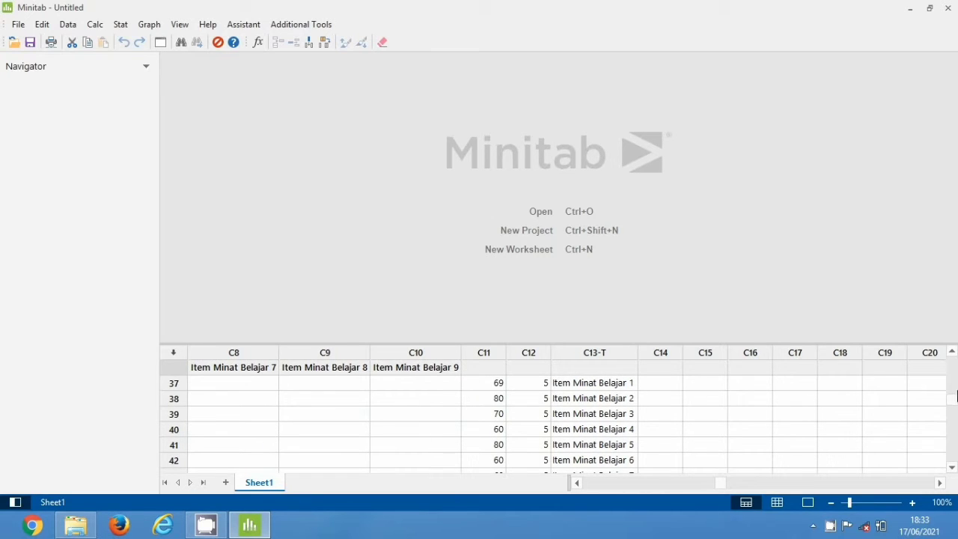
click(952, 352)
click(952, 351)
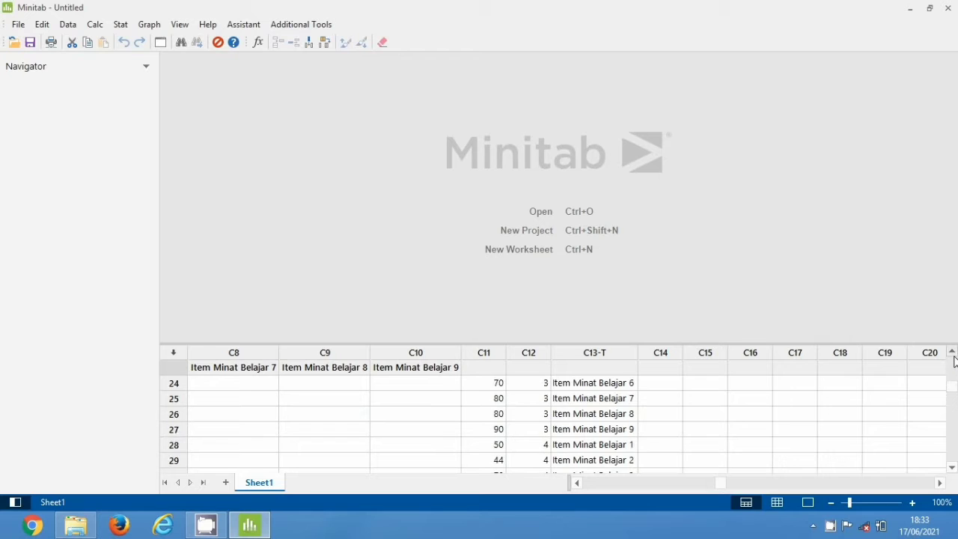
click(955, 362)
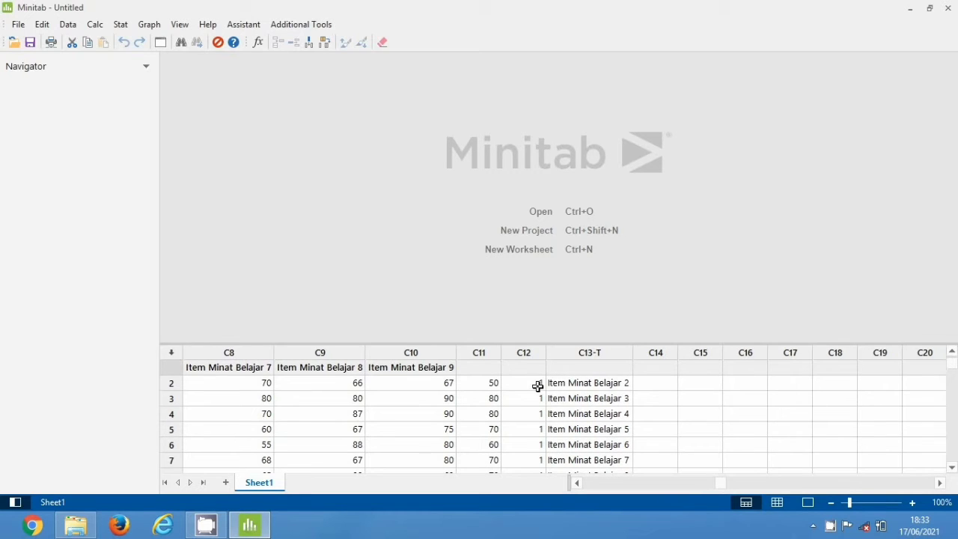
click(485, 368)
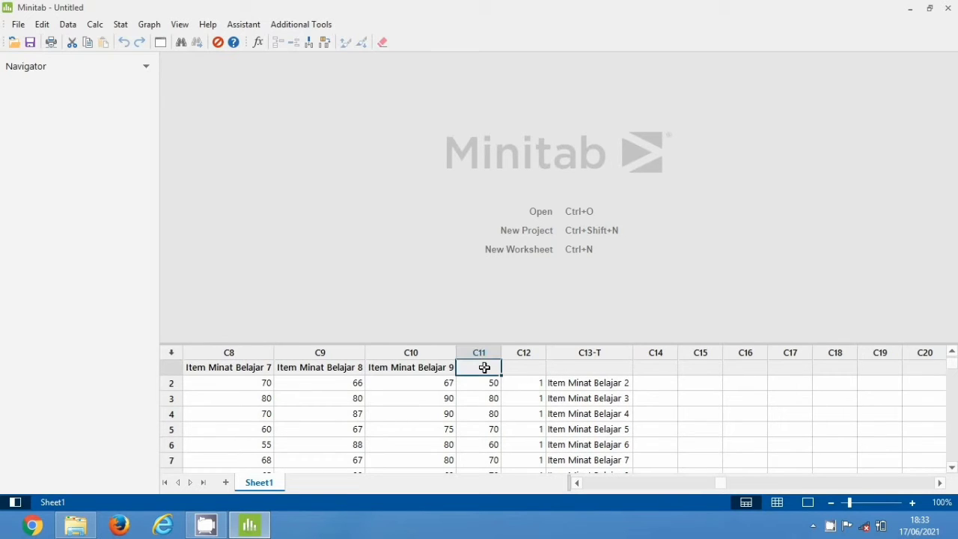
text(Hasil)
click(533, 367)
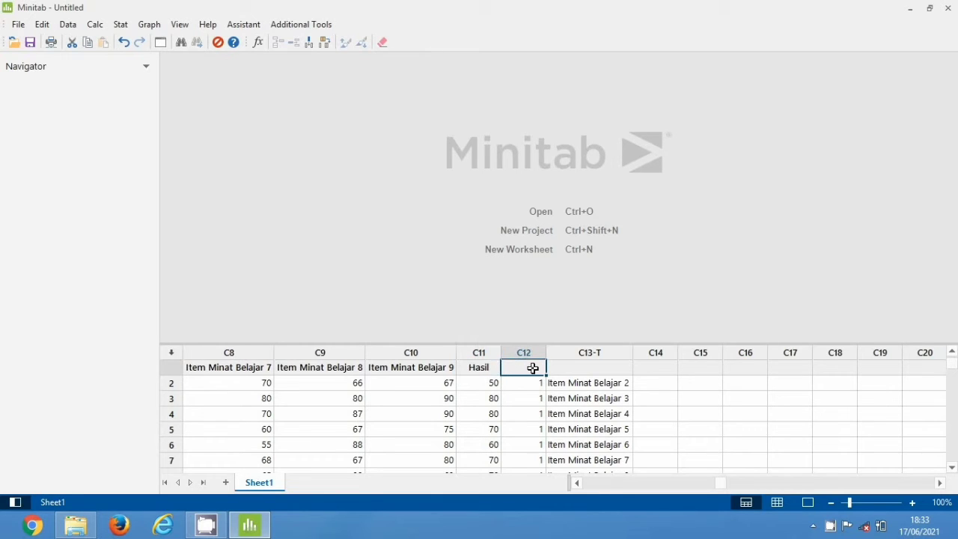
text(Siswa)
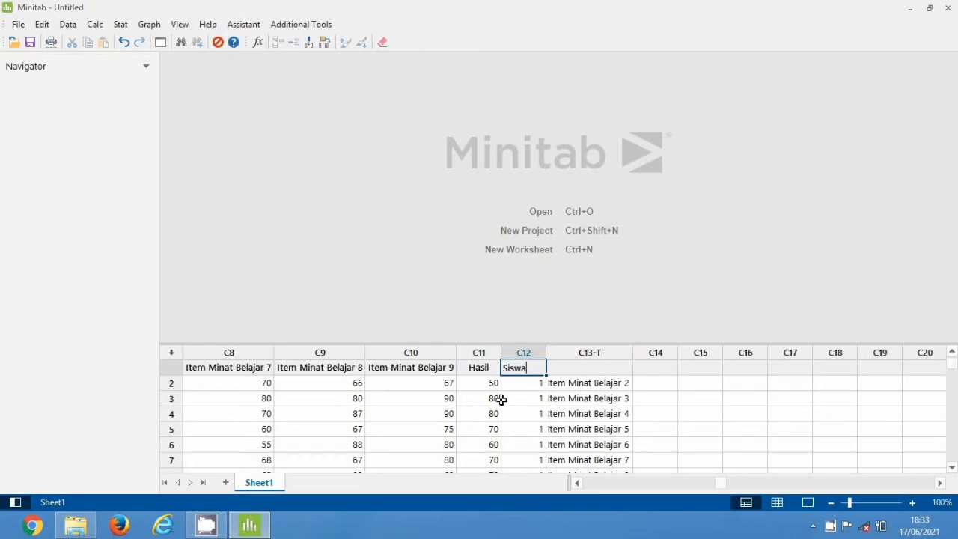
Step: Check the student numbers down the stacked rows, and name column C13 Minat Belajar
scroll(499, 396, up, 1)
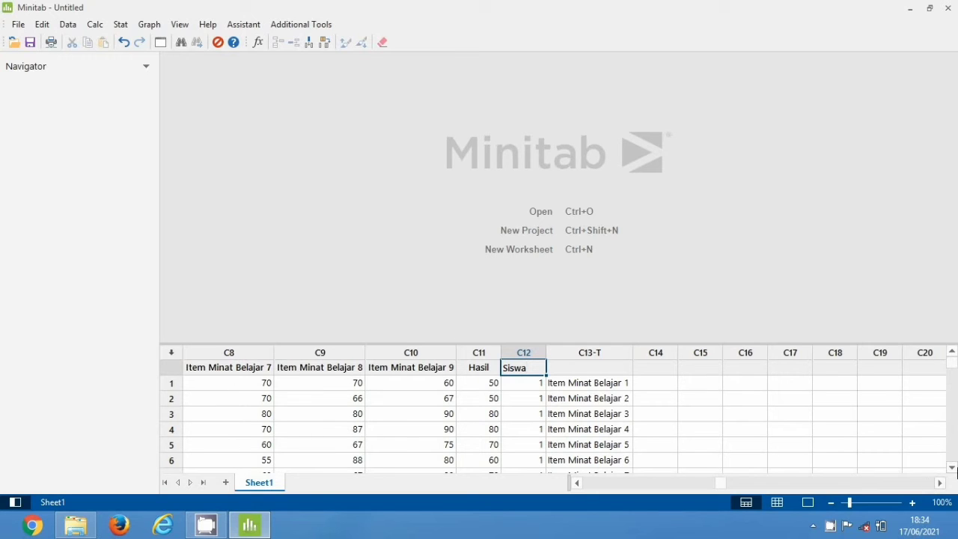
click(952, 468)
click(952, 468)
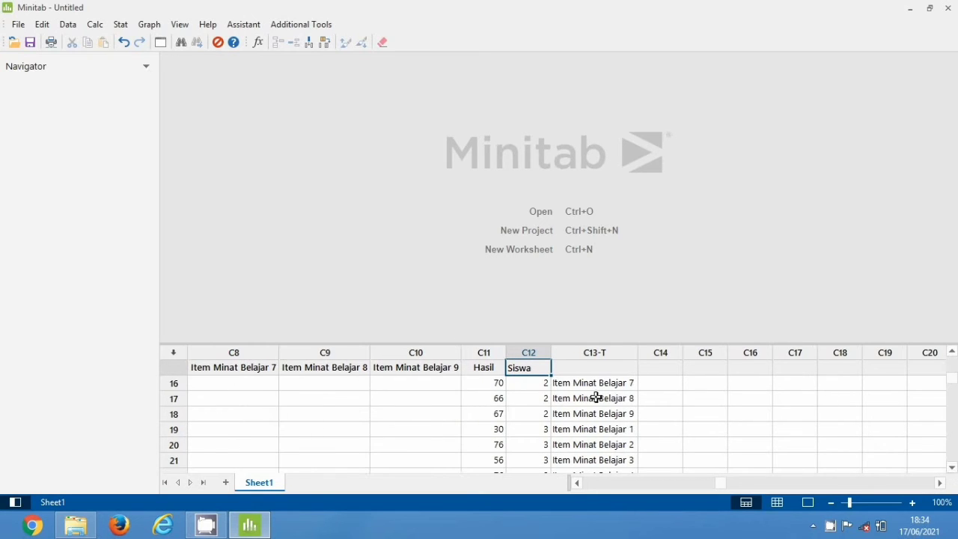
click(952, 353)
click(952, 353)
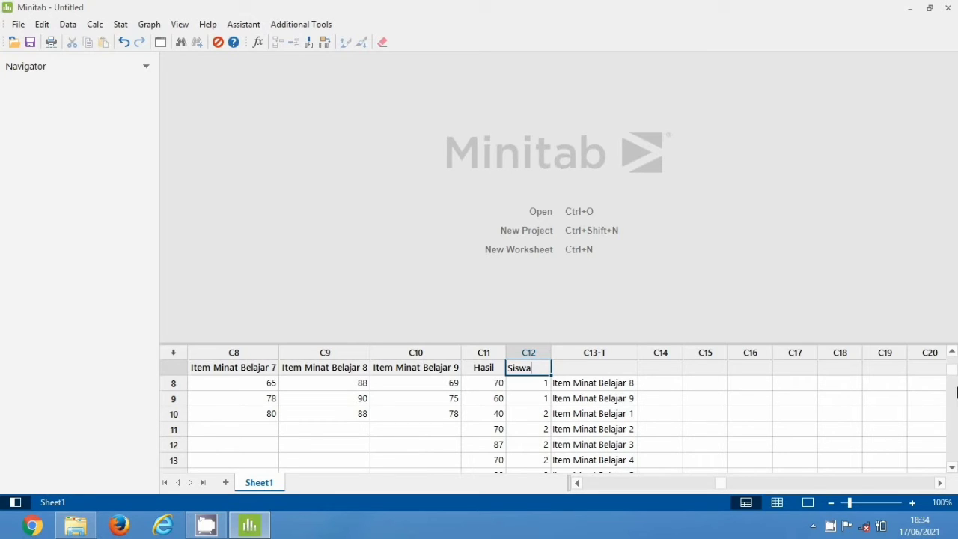
click(953, 358)
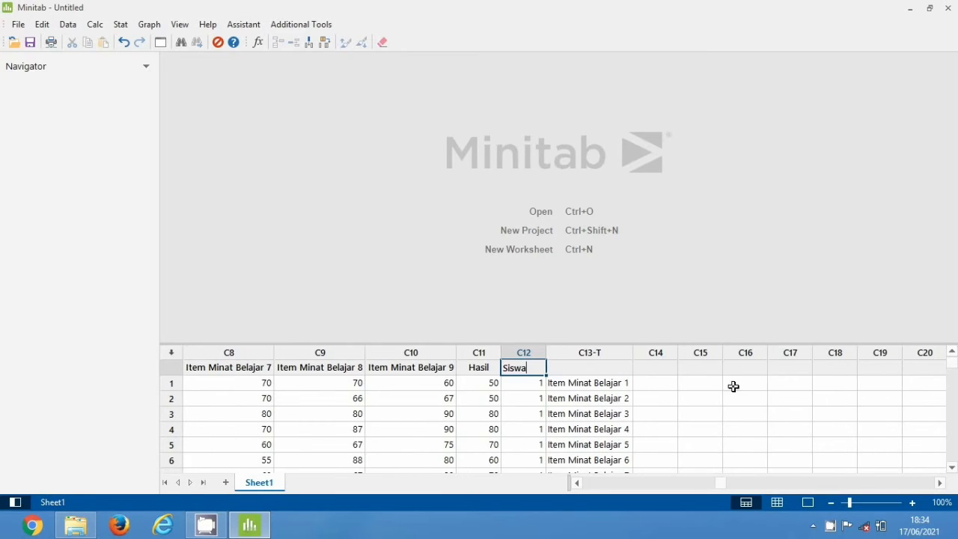
click(574, 366)
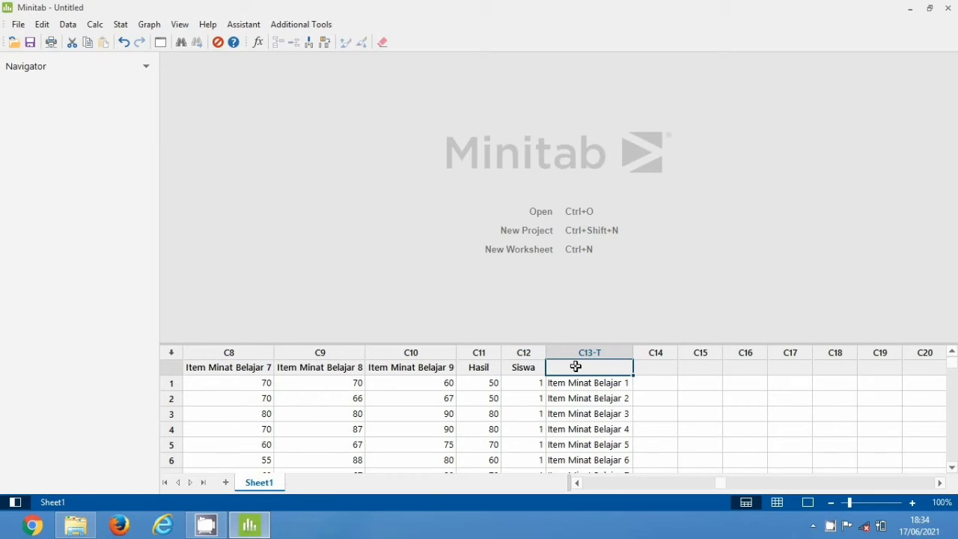
text(Minat Belajar)
click(683, 374)
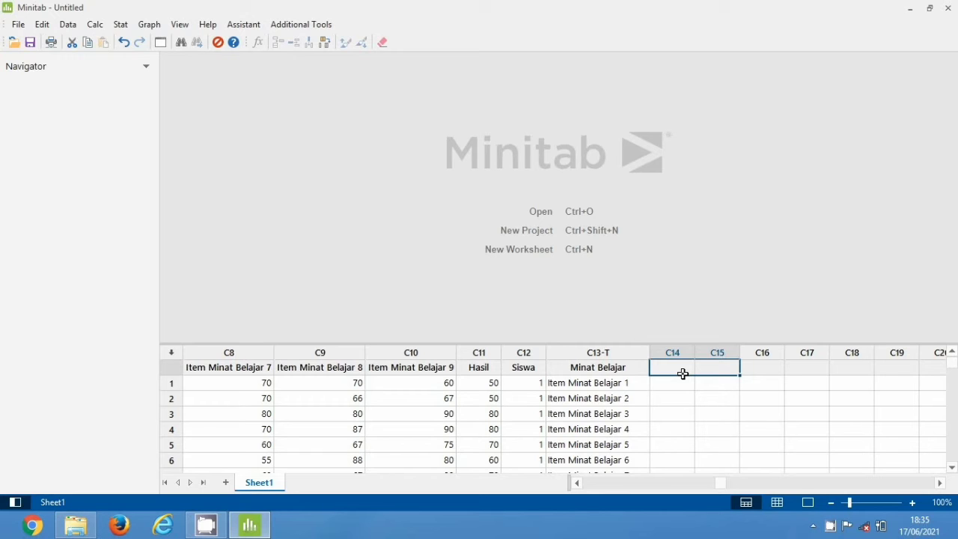
Step: Set up Display Descriptive Statistics with Hasil as the variable and Minat Belajar as the by variable
click(120, 24)
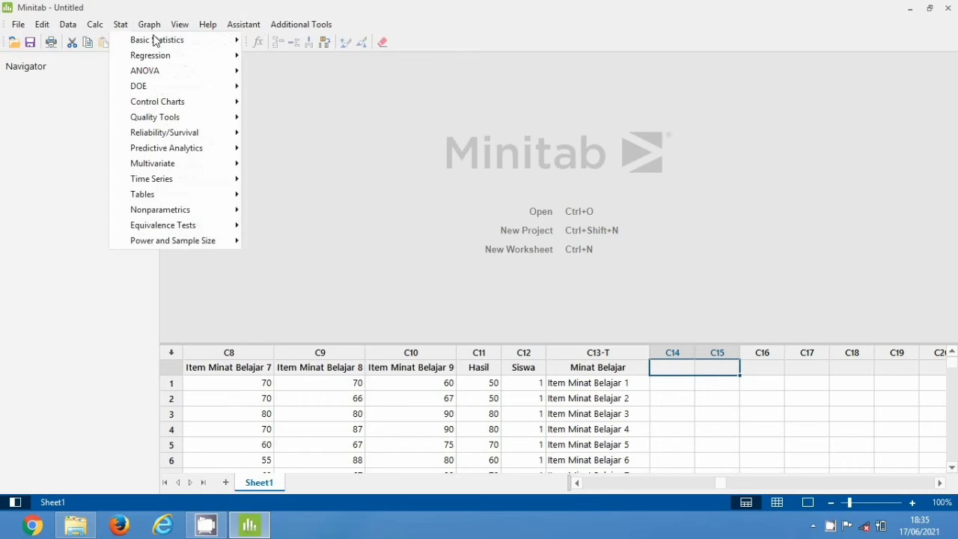
mouse_move(152, 45)
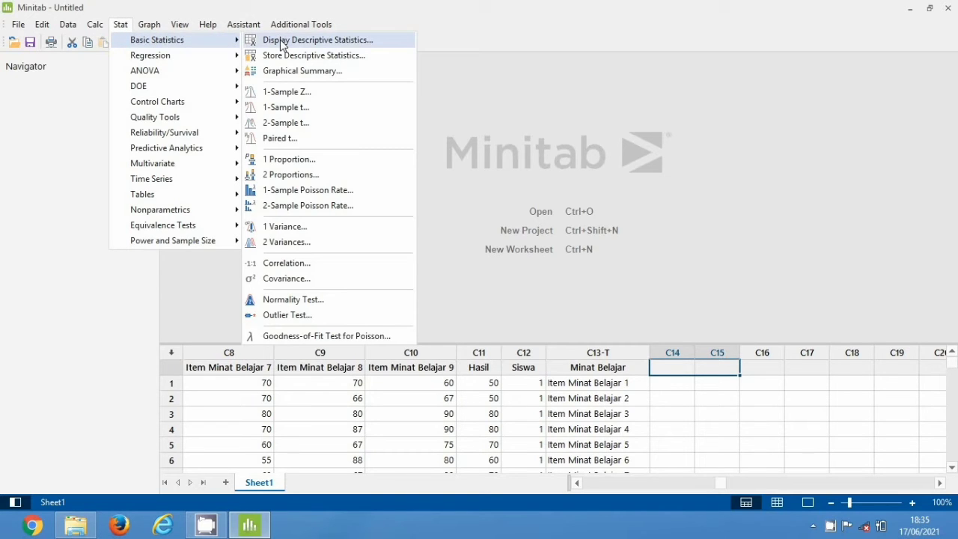
click(373, 42)
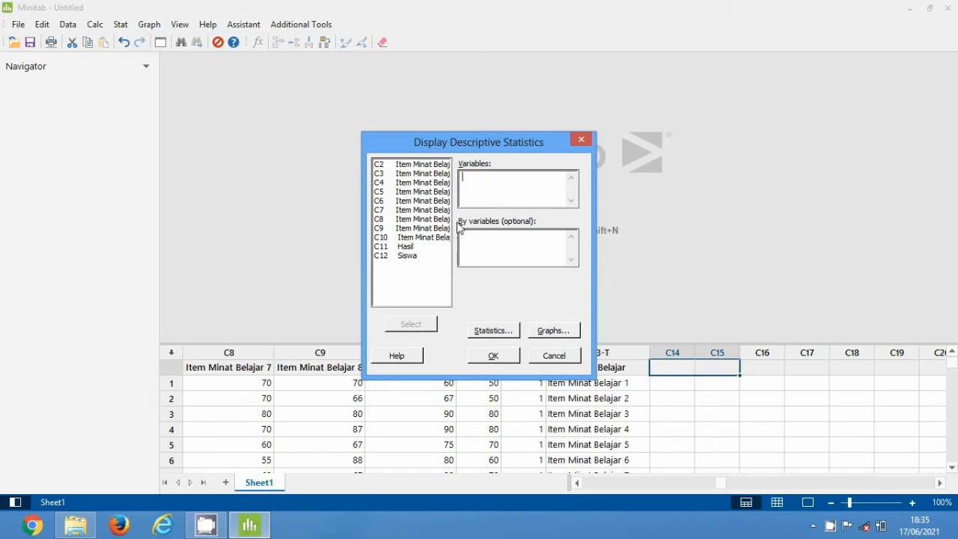
click(408, 249)
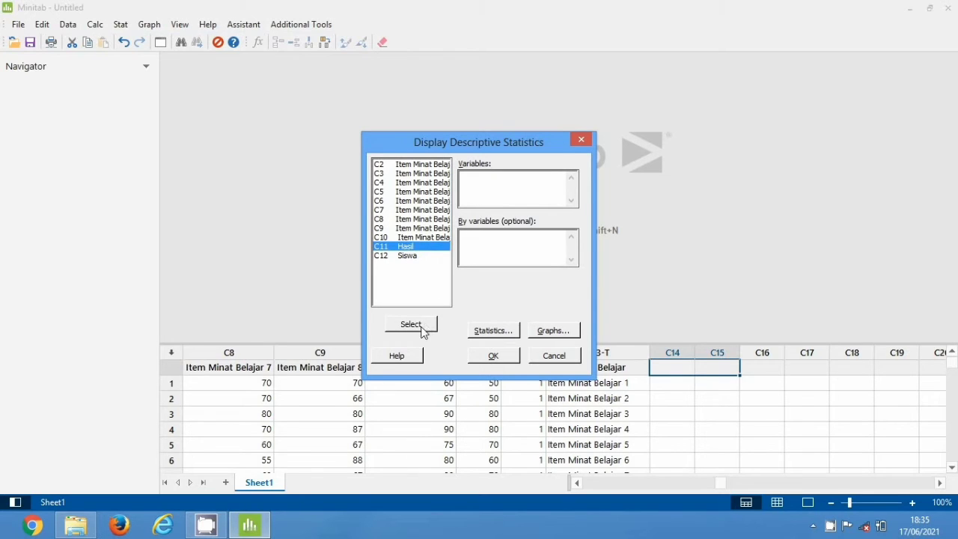
click(423, 330)
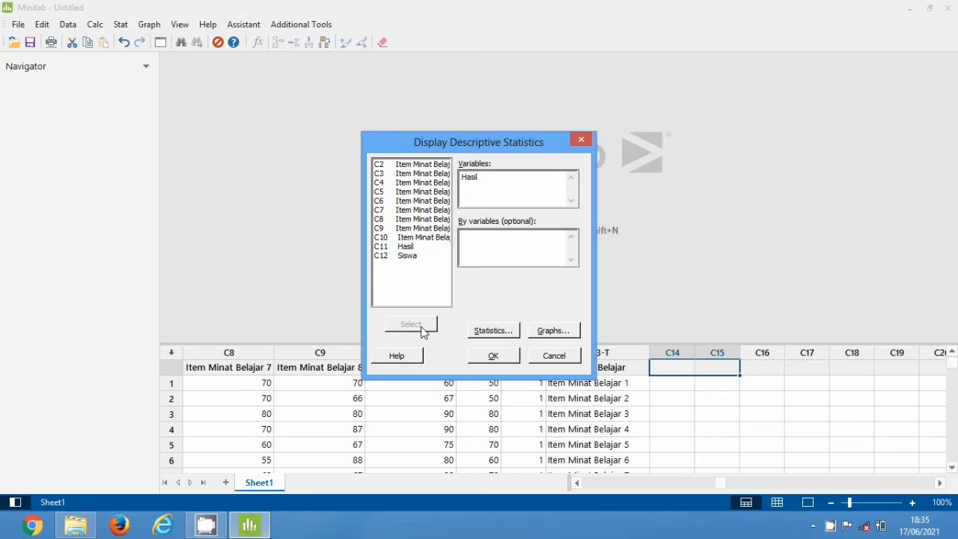
click(472, 240)
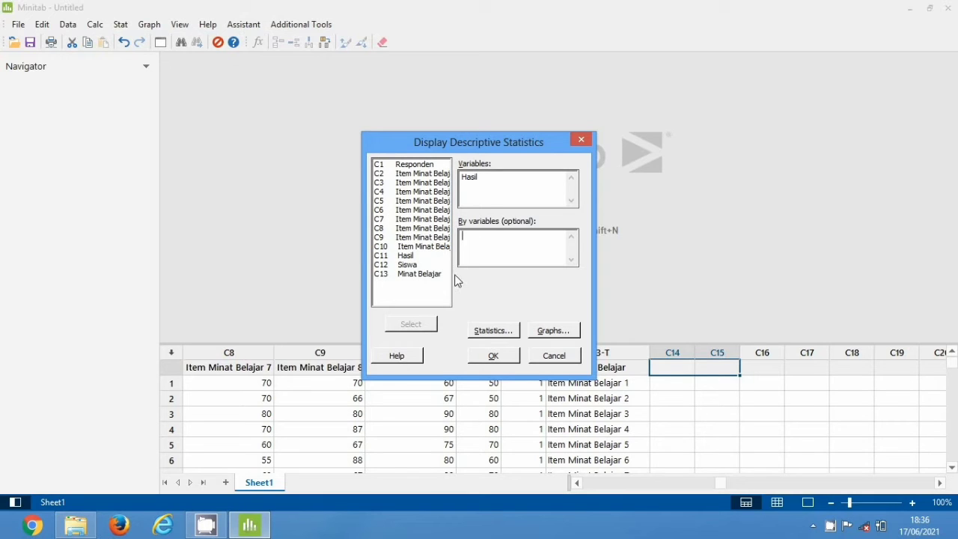
click(424, 275)
click(425, 323)
Step: Exclude N missing from the displayed statistics and generate the descriptive statistics for Hasil
click(509, 334)
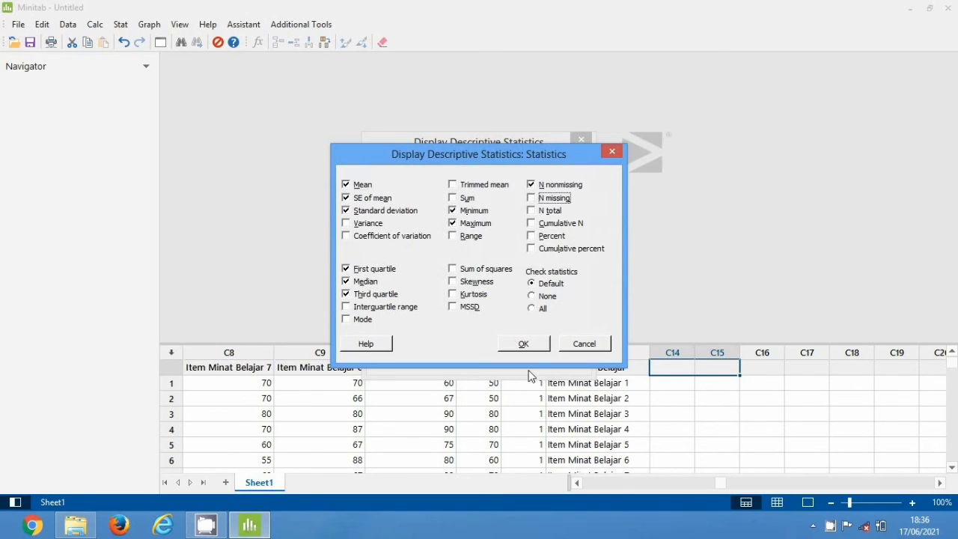
click(524, 342)
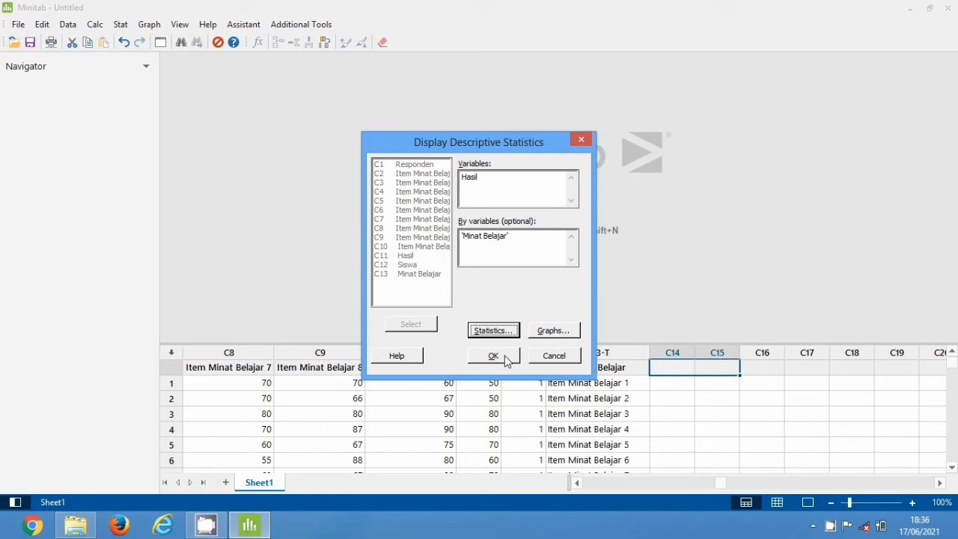
click(506, 359)
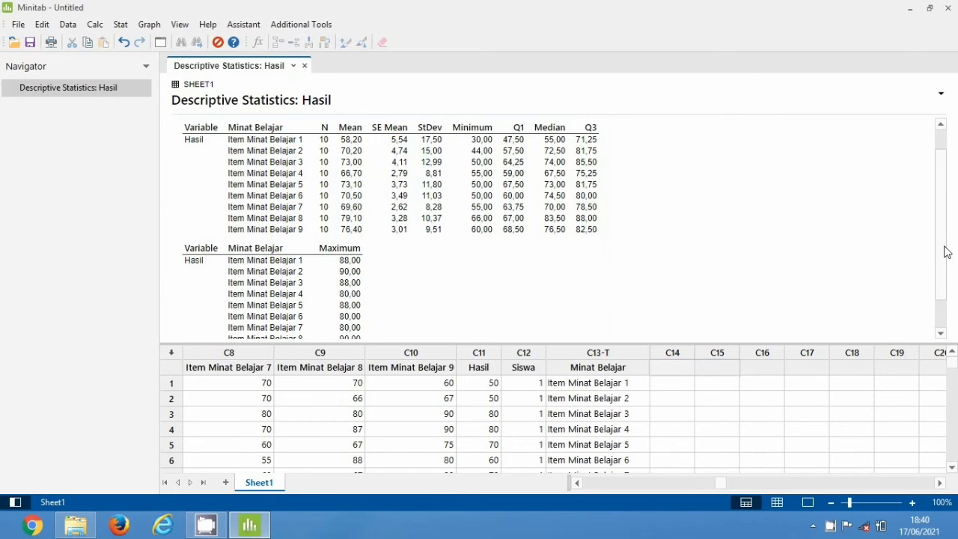
scroll(867, 215, up, 1)
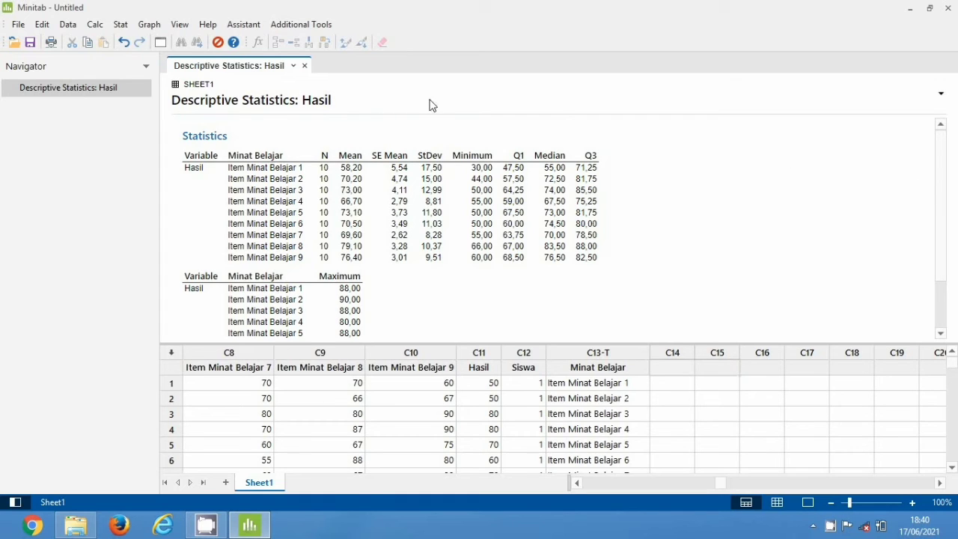
Step: Rerun the descriptive statistics of Hasil by Minat Belajar with a histogram, a histogram with normal curve and a boxplot of the data
click(123, 24)
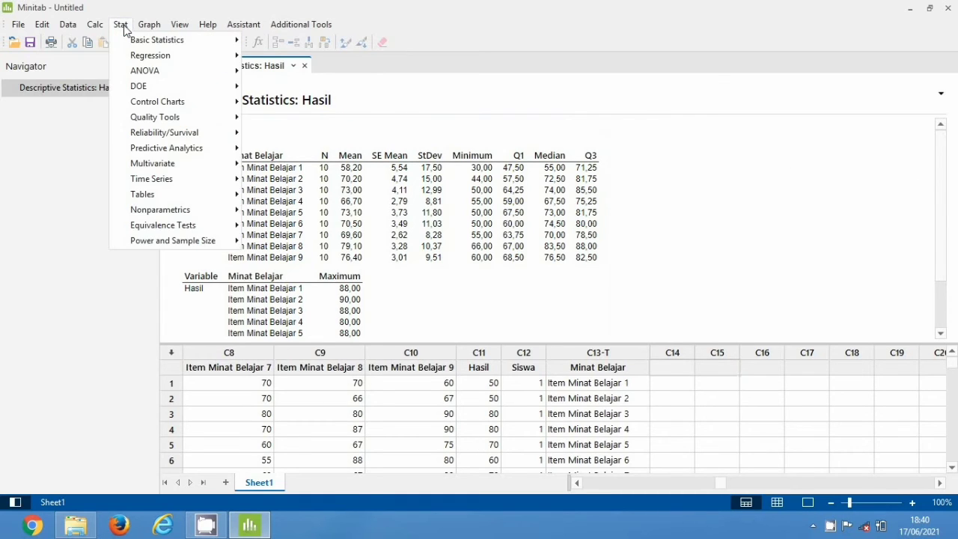
mouse_move(148, 45)
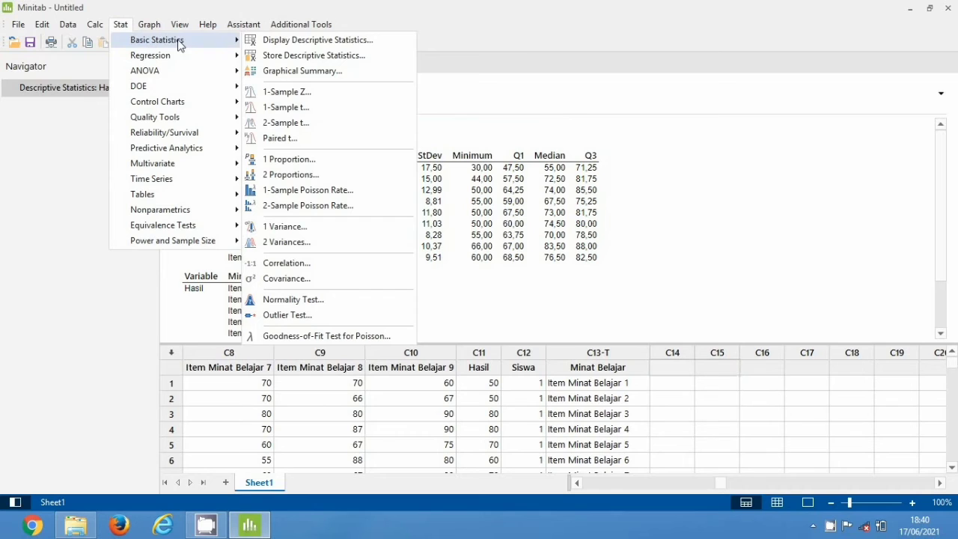
click(271, 43)
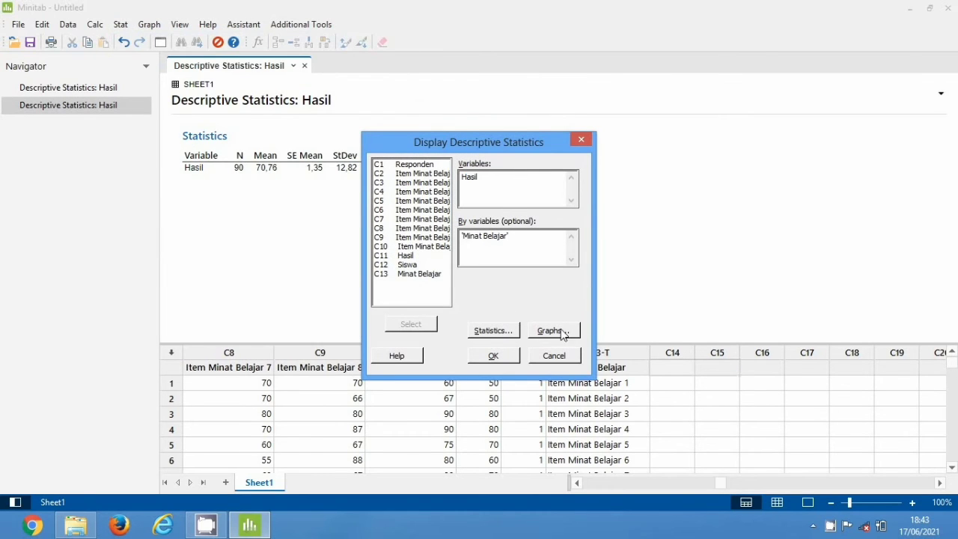
click(563, 334)
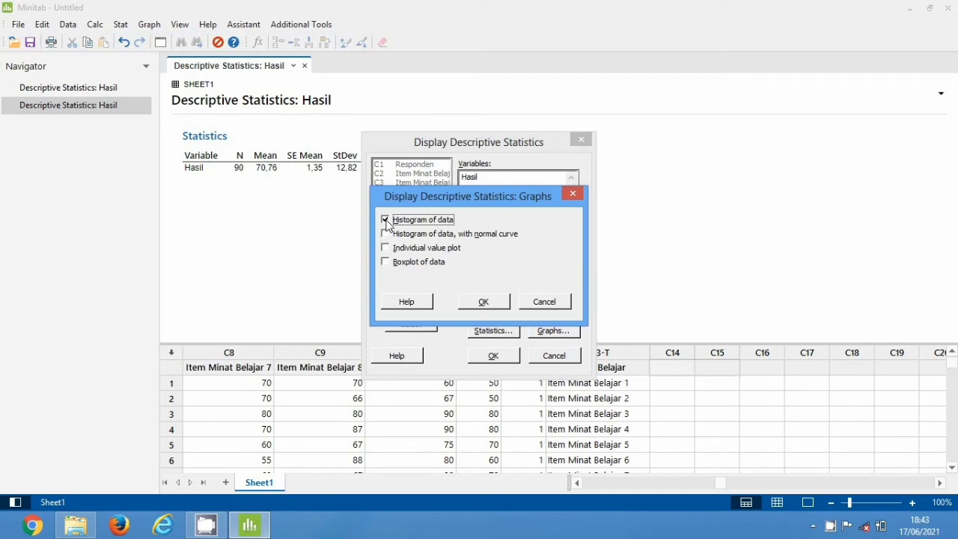
click(386, 235)
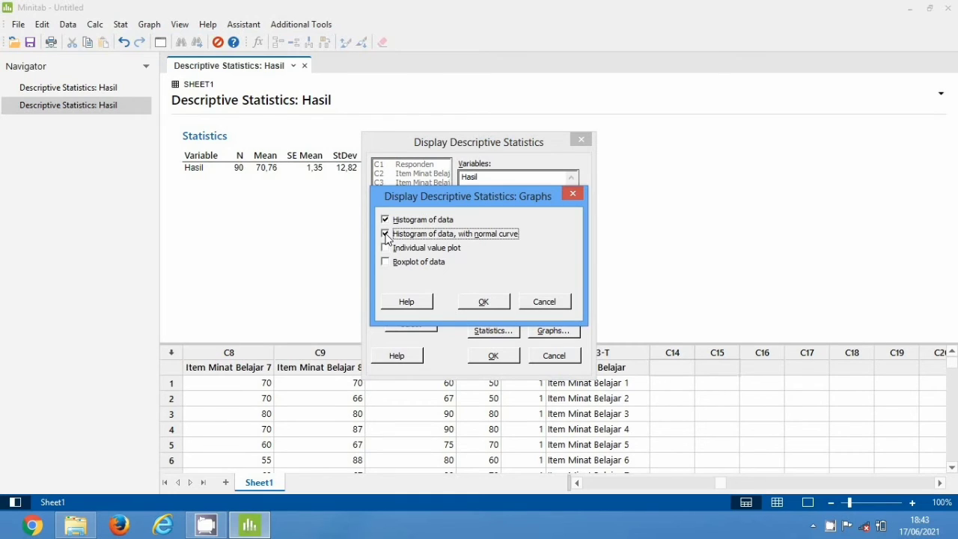
click(388, 267)
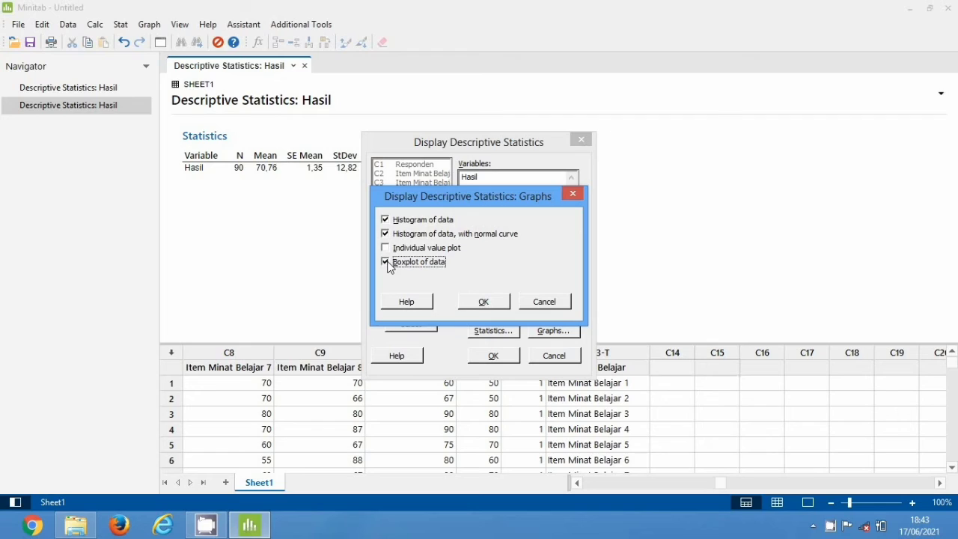
click(484, 302)
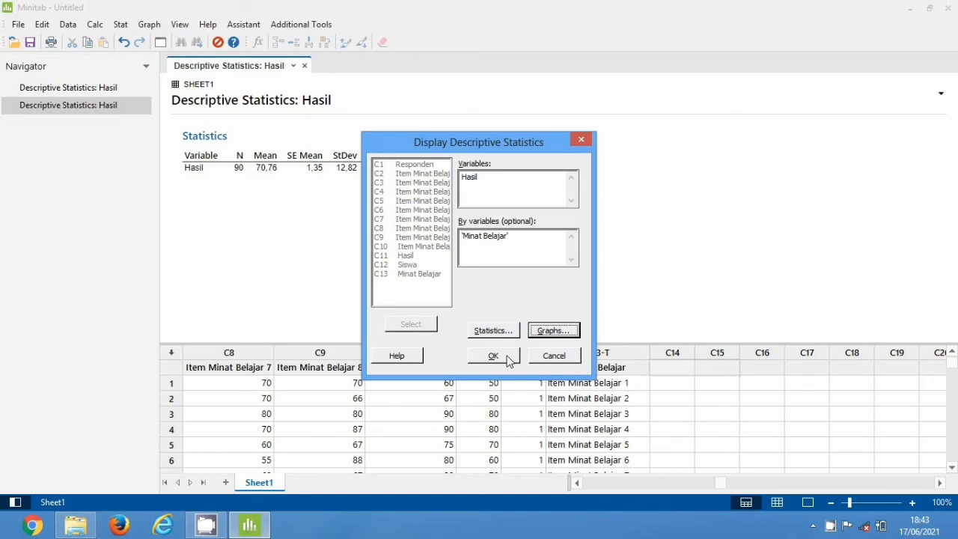
click(509, 358)
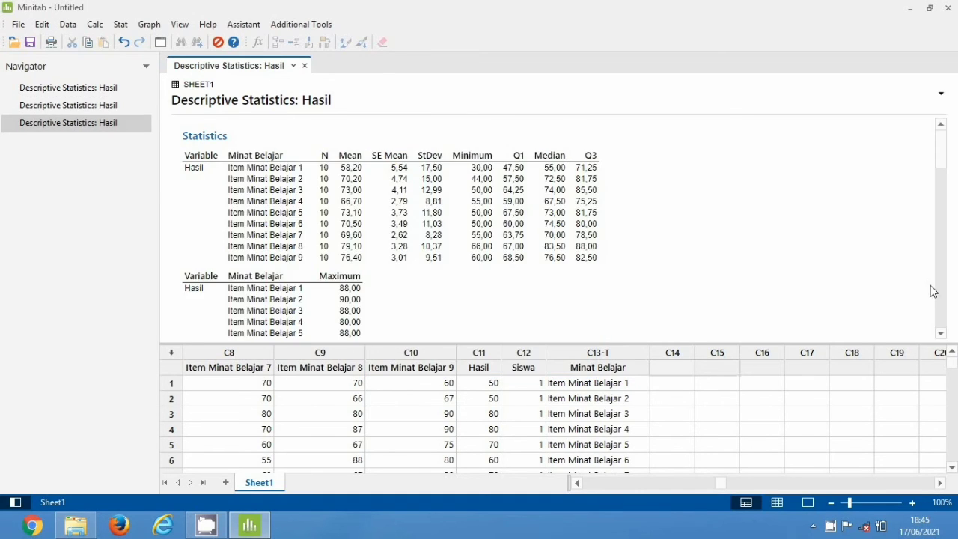
Step: Examine the histograms of Hasil by Minat Belajar, both plain and with the normal curve, in the descriptive statistics output
click(941, 329)
click(941, 331)
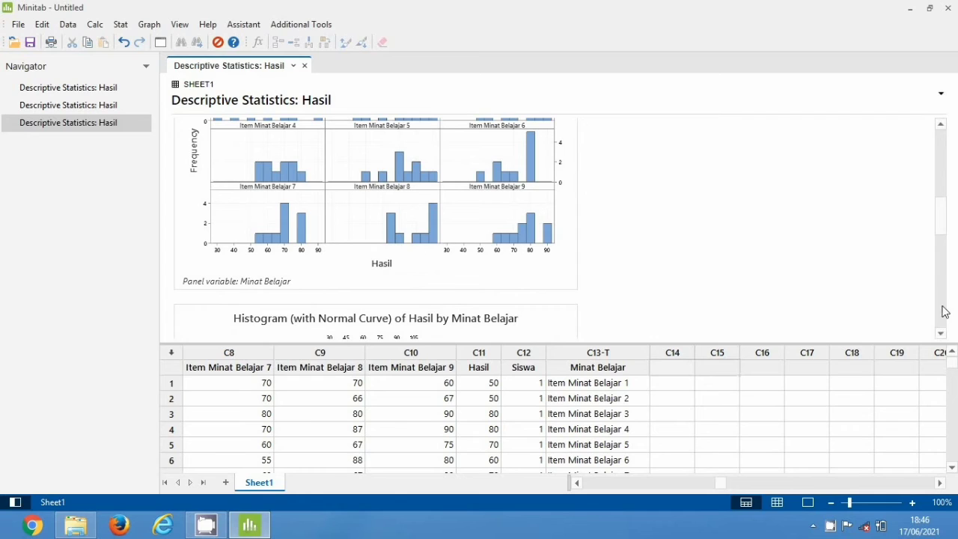
drag(940, 231, 940, 218)
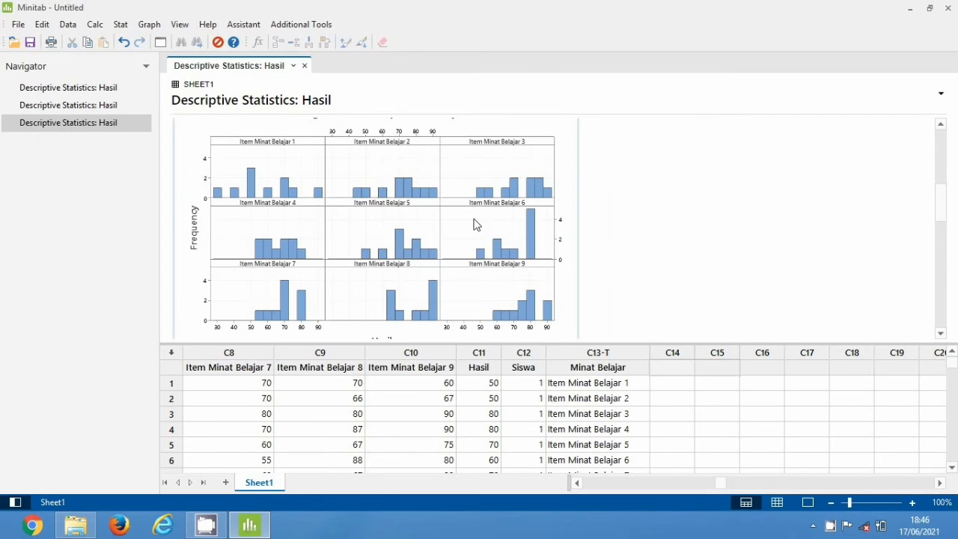
click(941, 333)
click(941, 332)
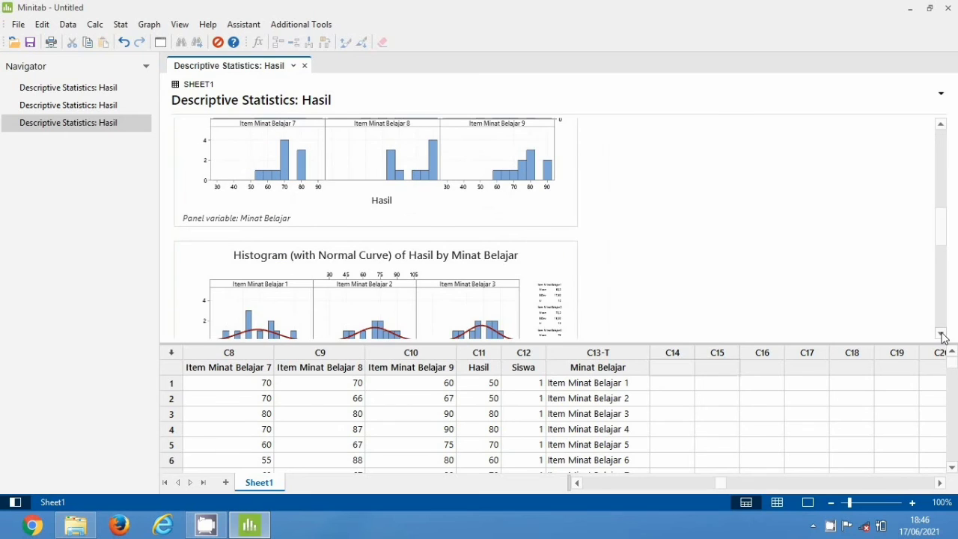
click(942, 334)
click(941, 334)
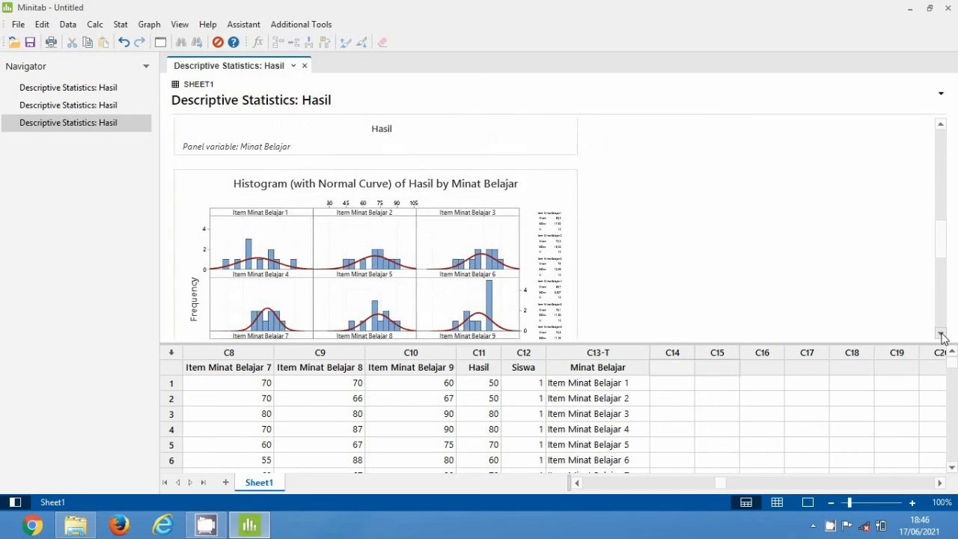
click(941, 334)
click(942, 334)
click(942, 334)
click(942, 334)
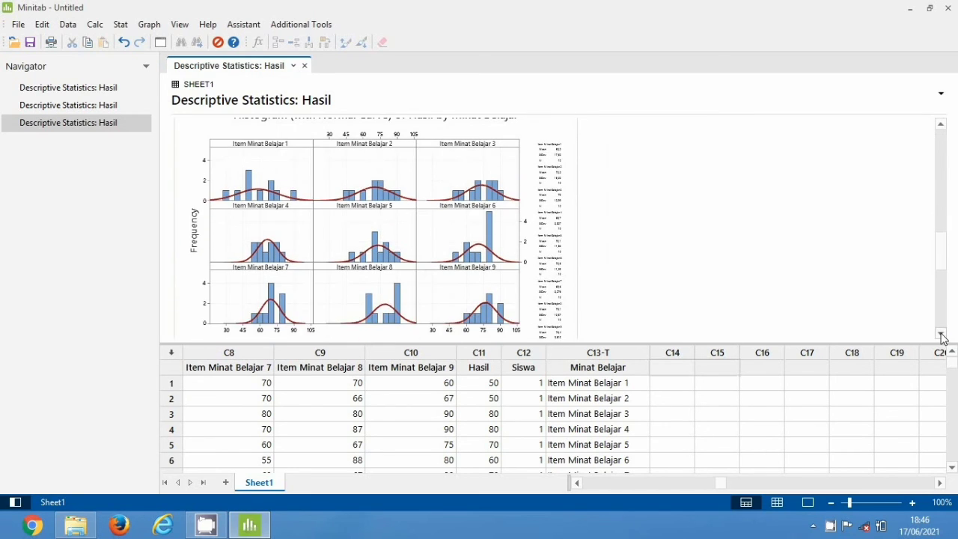
click(941, 334)
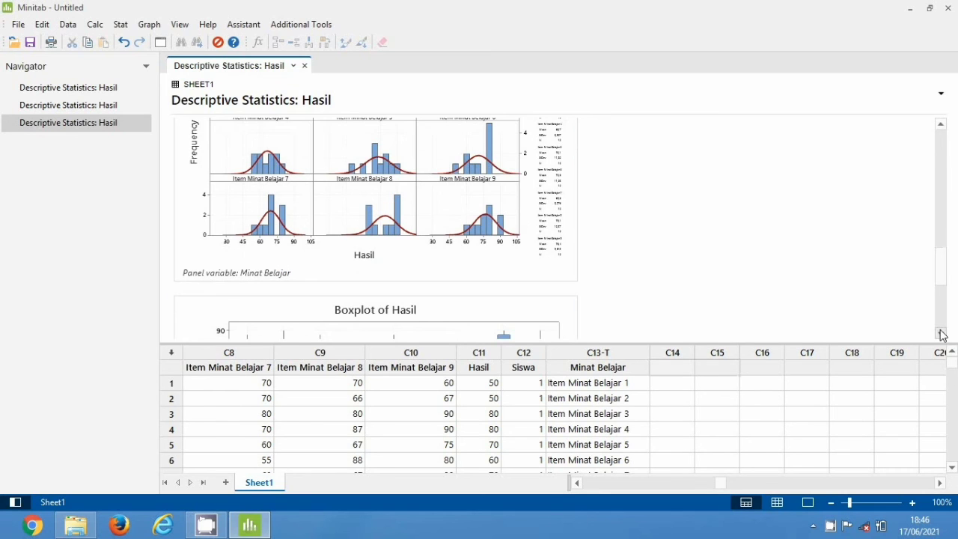
Step: Examine the boxplot of Hasil for each Minat Belajar item
click(941, 334)
click(942, 334)
click(942, 334)
click(941, 334)
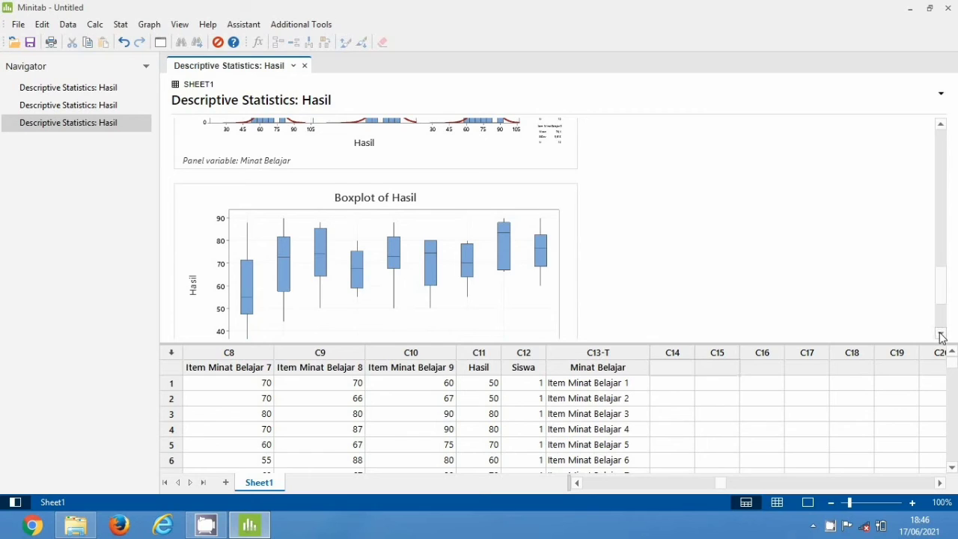
click(942, 334)
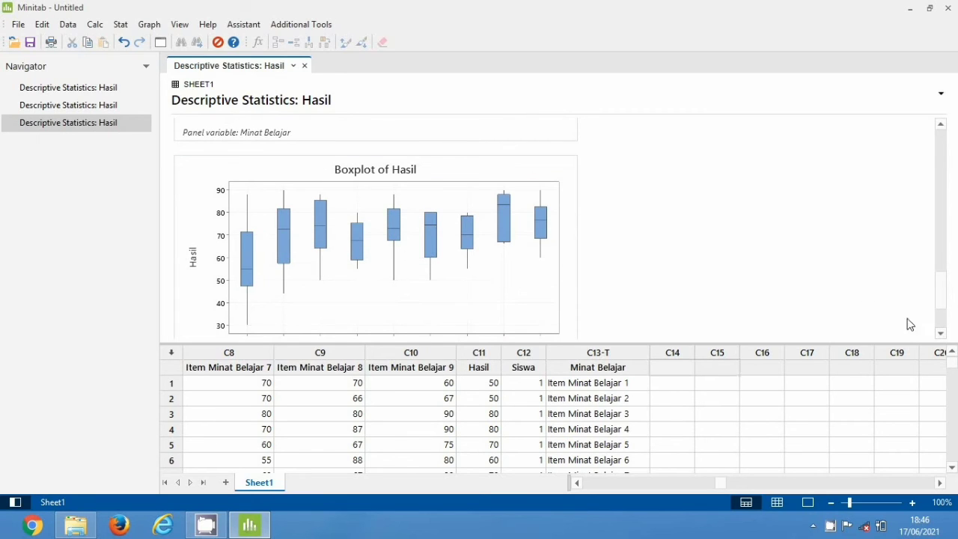
click(942, 334)
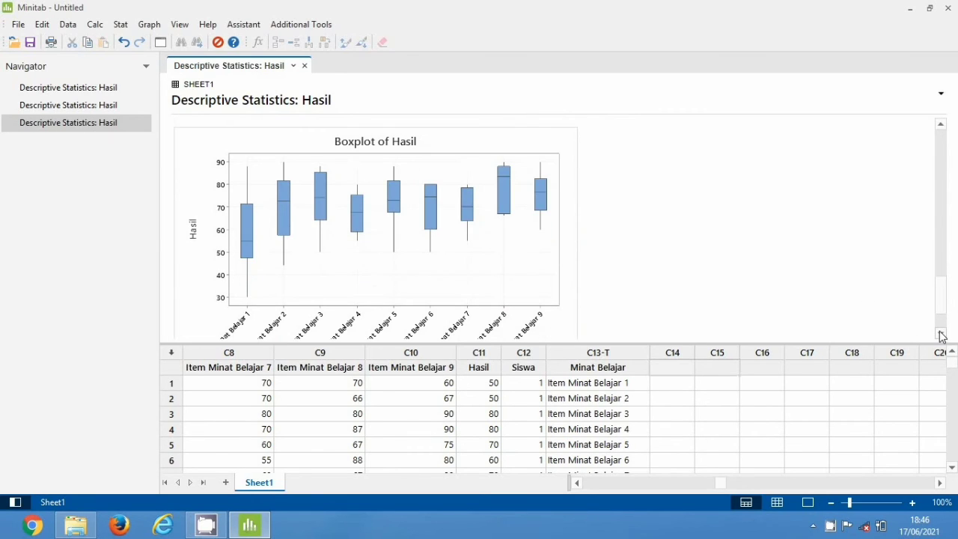
click(942, 334)
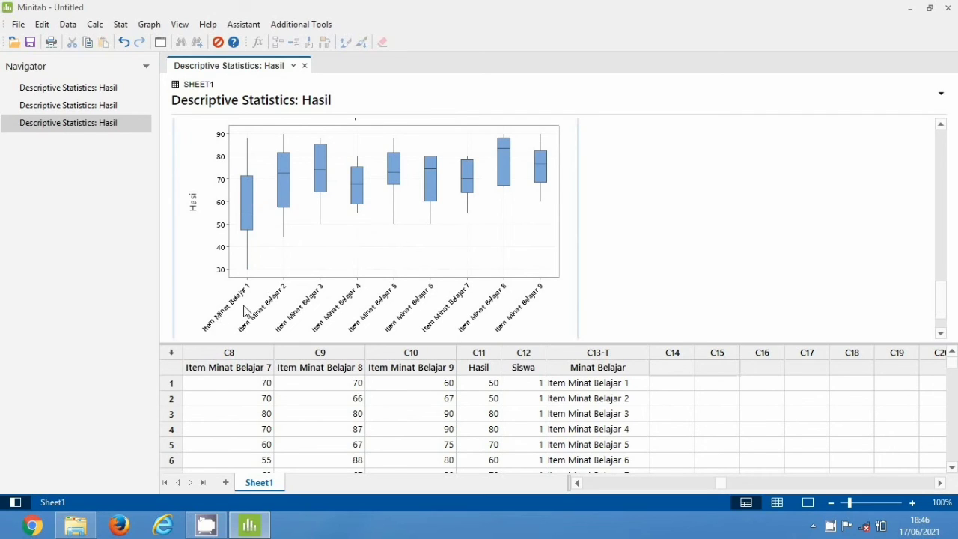
click(251, 236)
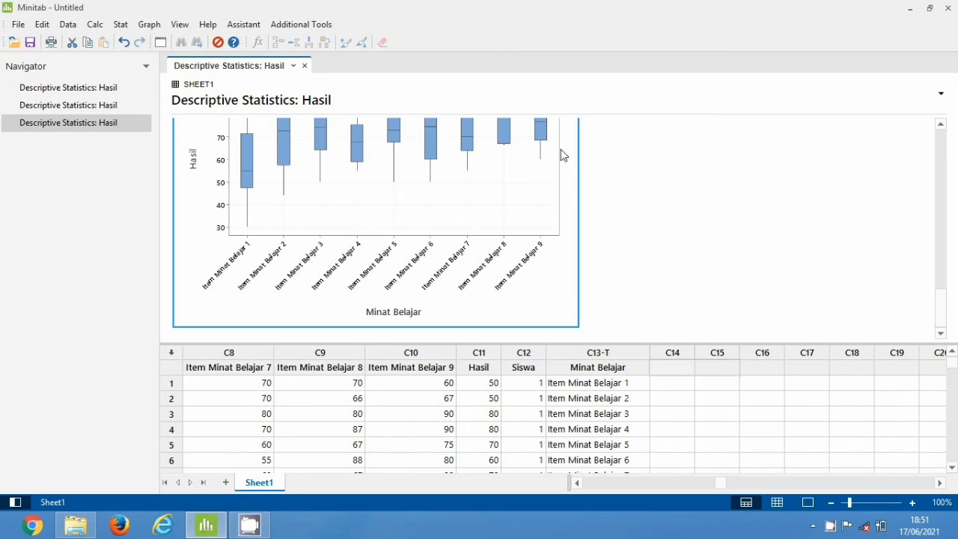
Step: Create a Graphical Summary of Hasil with Minat Belajar as the by variable
click(122, 25)
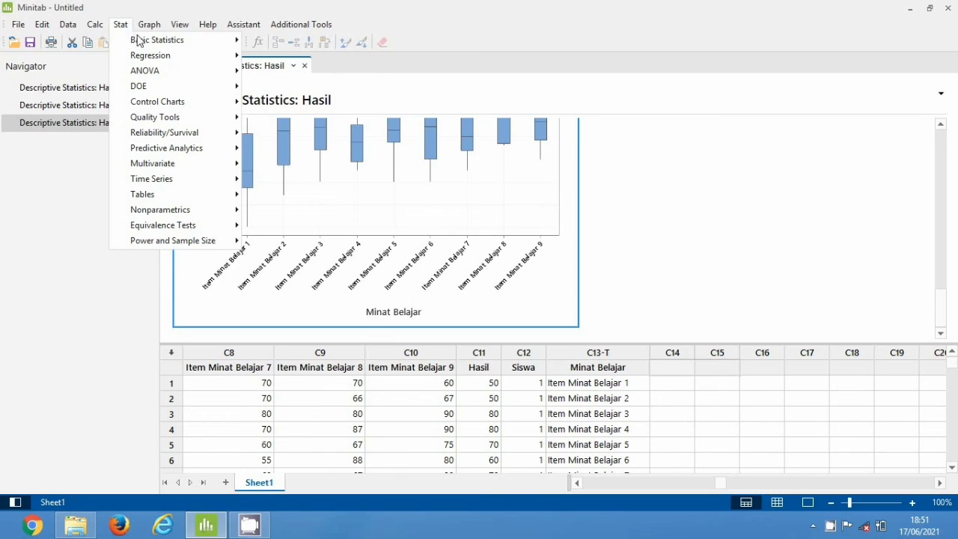
mouse_move(156, 43)
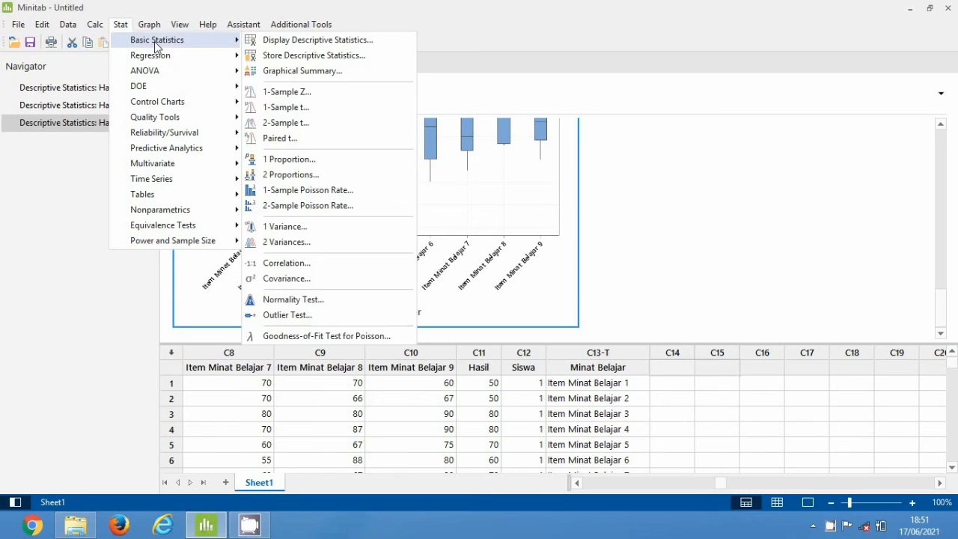
click(312, 73)
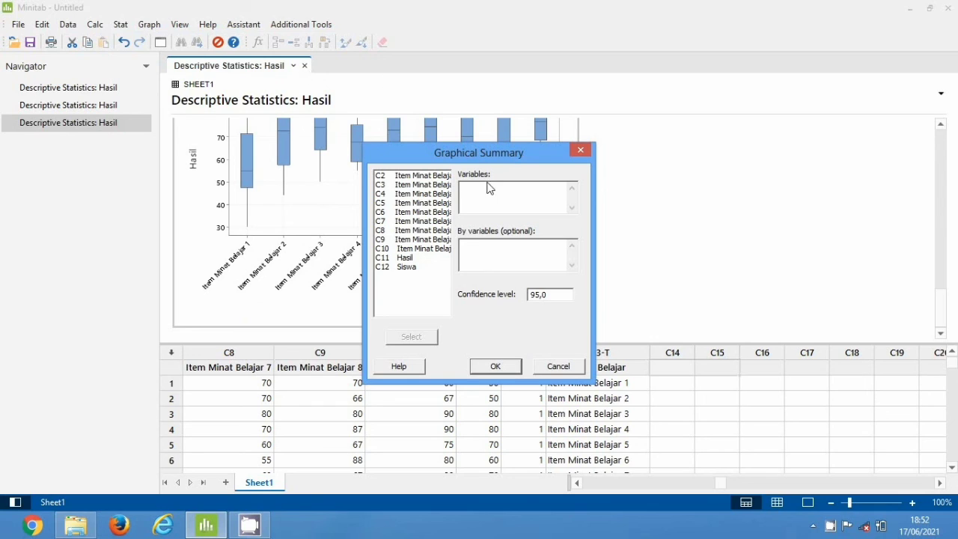
click(408, 257)
click(434, 336)
click(486, 251)
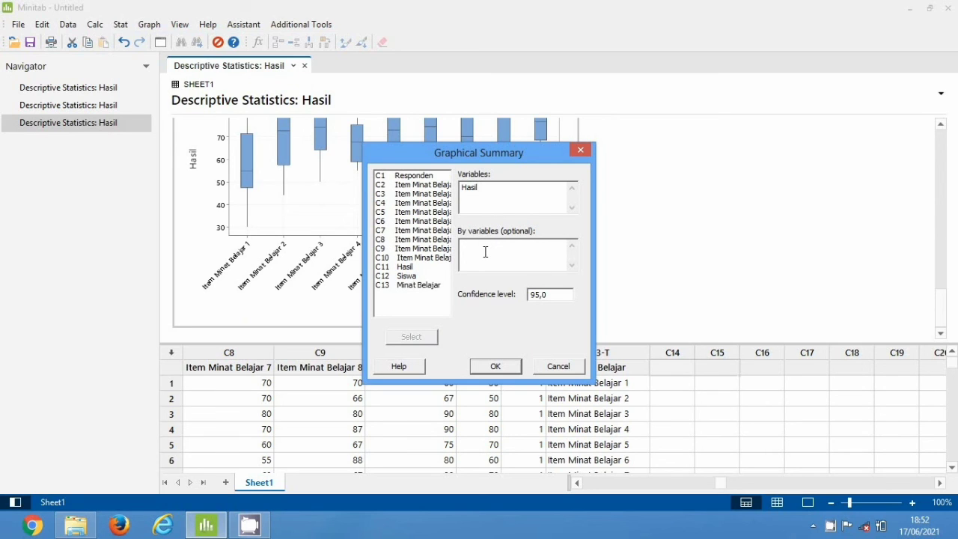
click(417, 285)
click(395, 341)
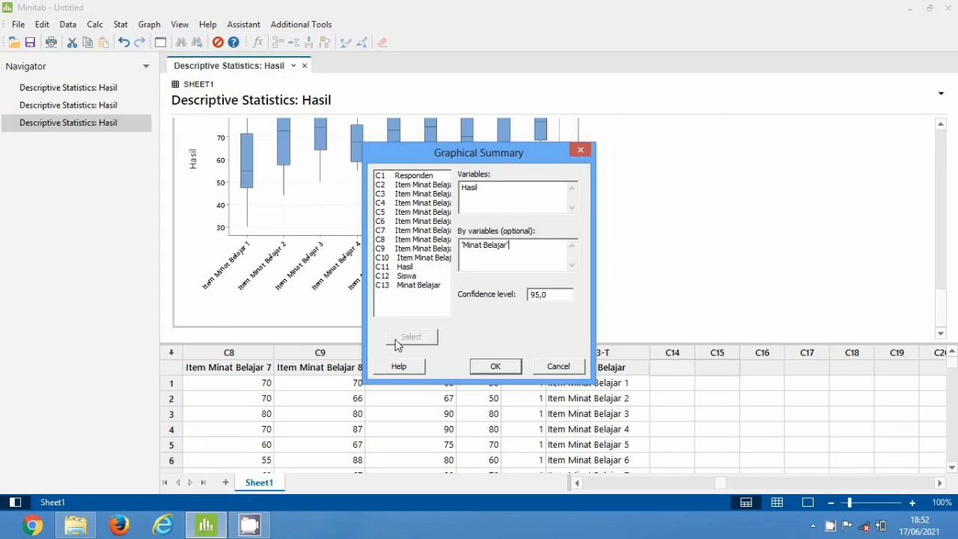
click(511, 366)
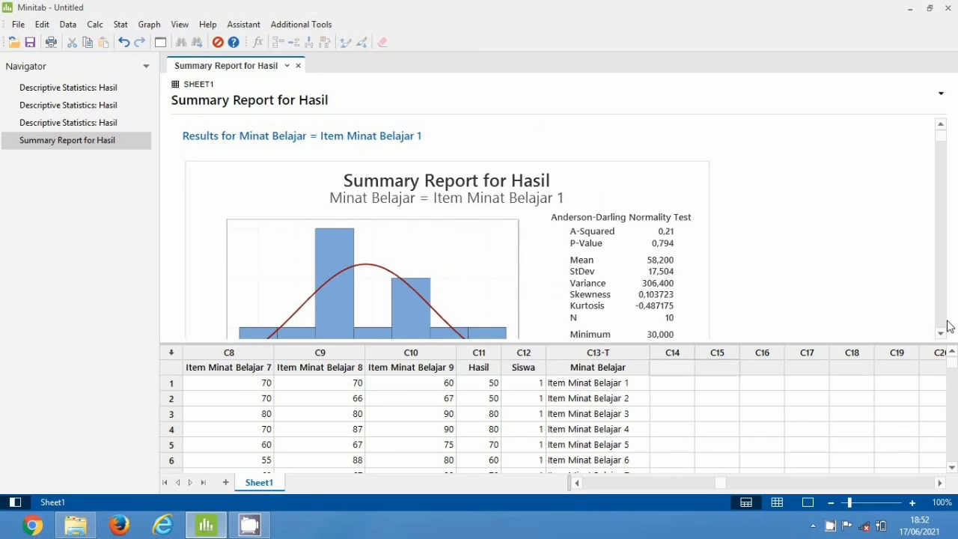
Step: Examine the graphical summary reports of Hasil for Item Minat Belajar 1 and Item Minat Belajar 2, including their statistics and confidence intervals
scroll(320, 292, down, 1)
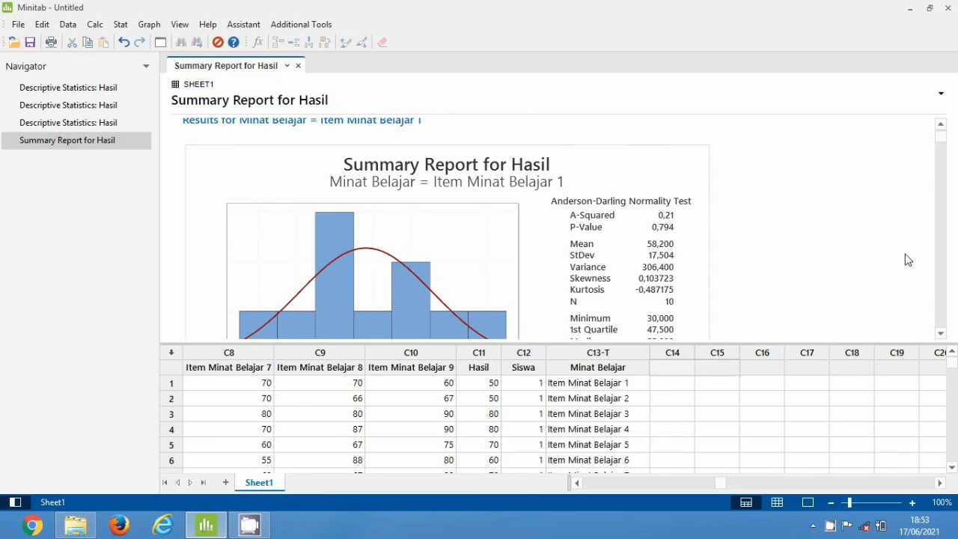
scroll(945, 339, down, 5)
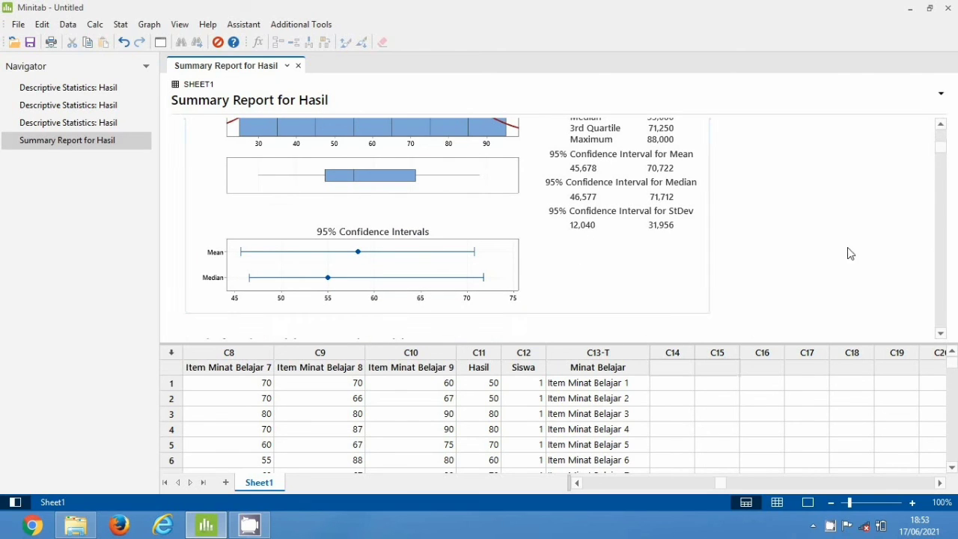
click(942, 333)
click(942, 334)
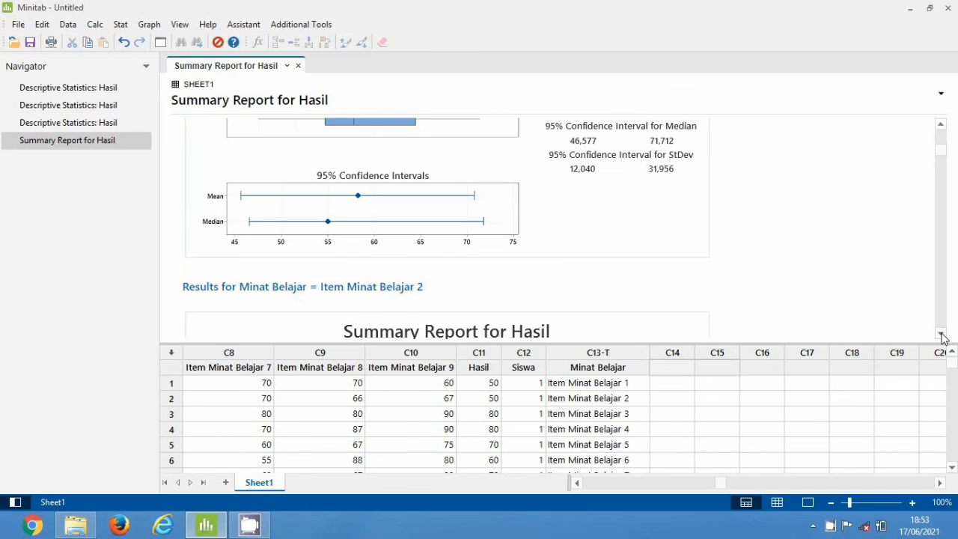
click(942, 334)
click(942, 334)
click(941, 334)
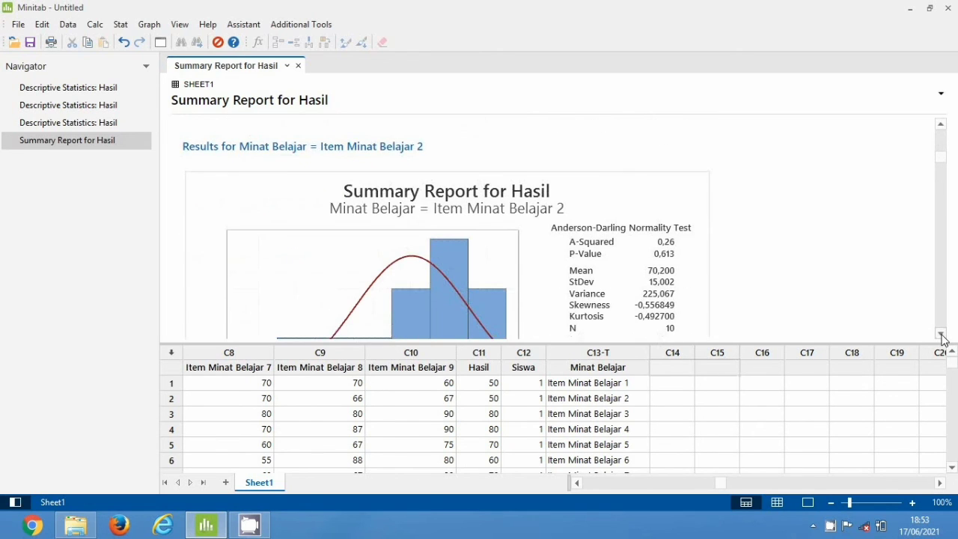
click(942, 334)
click(941, 334)
click(942, 334)
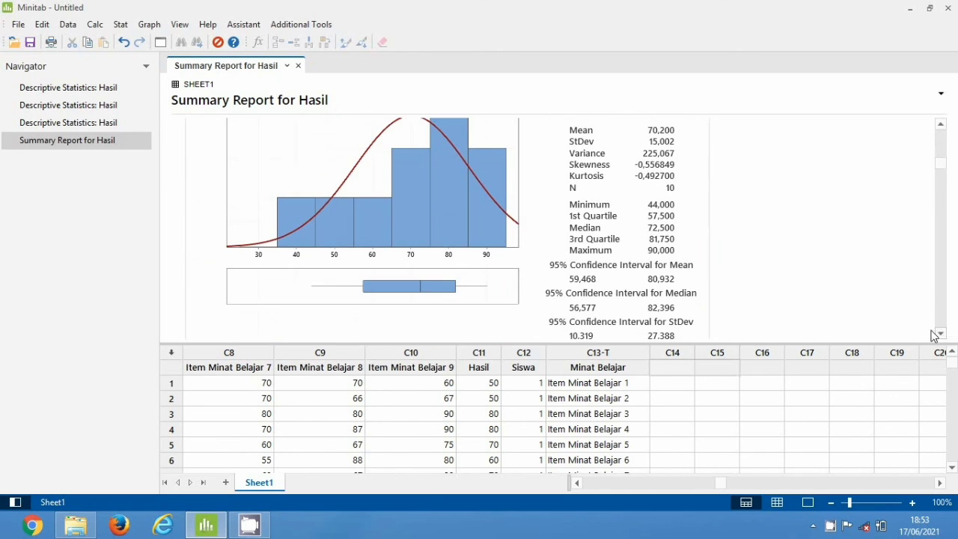
scroll(621, 232, down, 1)
Step: Reopen the latest descriptive statistics output of Hasil and view its boxplot by Minat Belajar down to the item labels
click(106, 127)
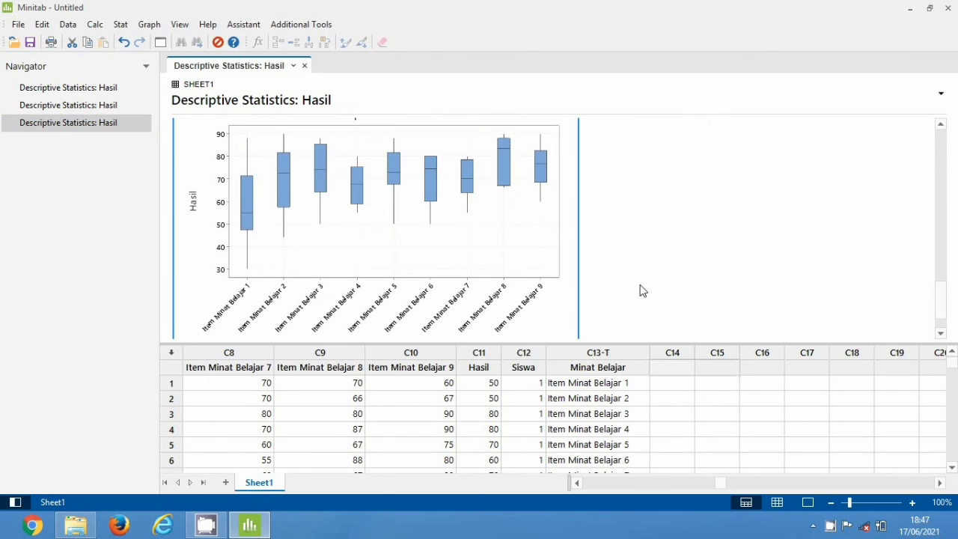
click(943, 329)
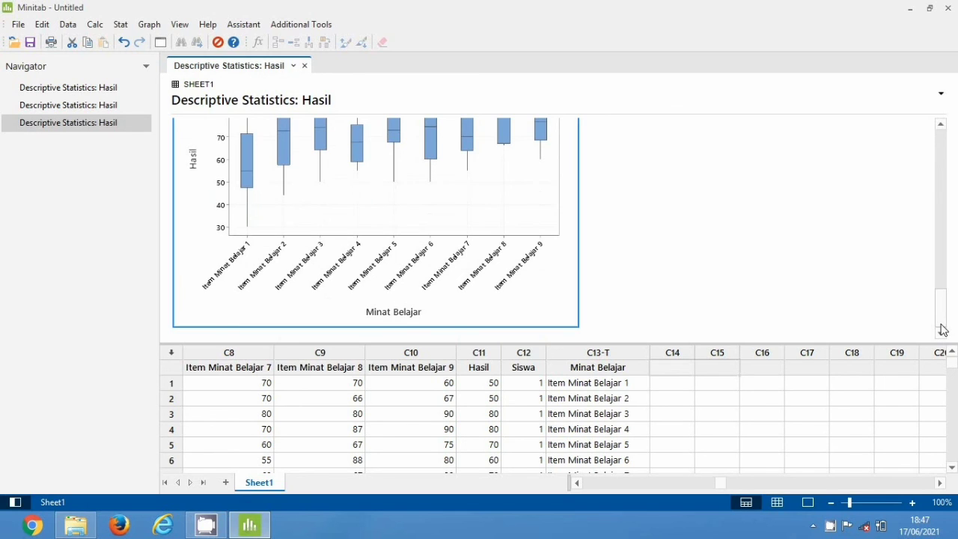